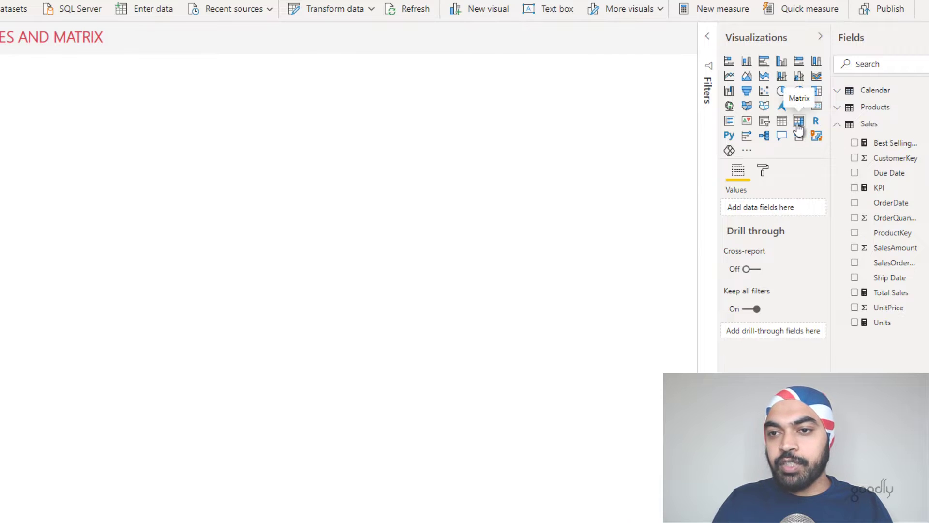
Insert a matrix visual on the report page and resize it into a taller, narrower frame.
{"action": "left_click", "coordinate": [799, 120]}
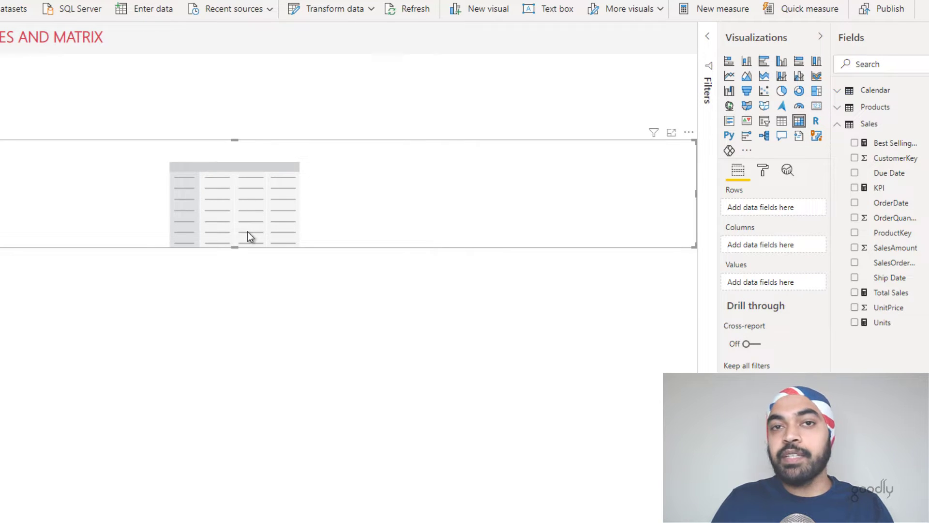
{"action": "left_click_drag", "start_coordinate": [242, 247], "coordinate": [194, 447]}
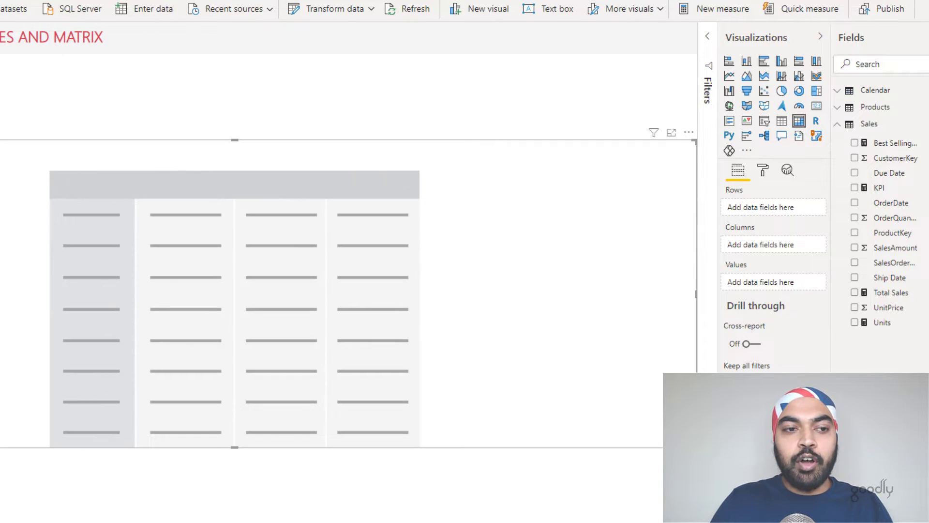
{"action": "left_click_drag", "start_coordinate": [0, 294], "coordinate": [350, 298]}
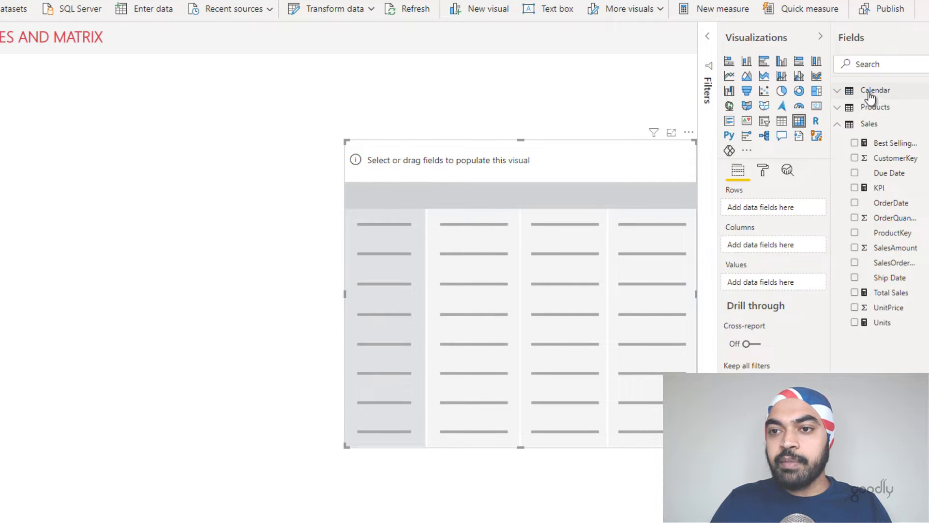
Add Year and Qtr from the Calendar table as the matrix rows, with Qtr below Year.
{"action": "left_click", "coordinate": [842, 92]}
{"action": "left_click_drag", "start_coordinate": [880, 172], "coordinate": [778, 212]}
{"action": "left_click_drag", "start_coordinate": [895, 154], "coordinate": [789, 222]}
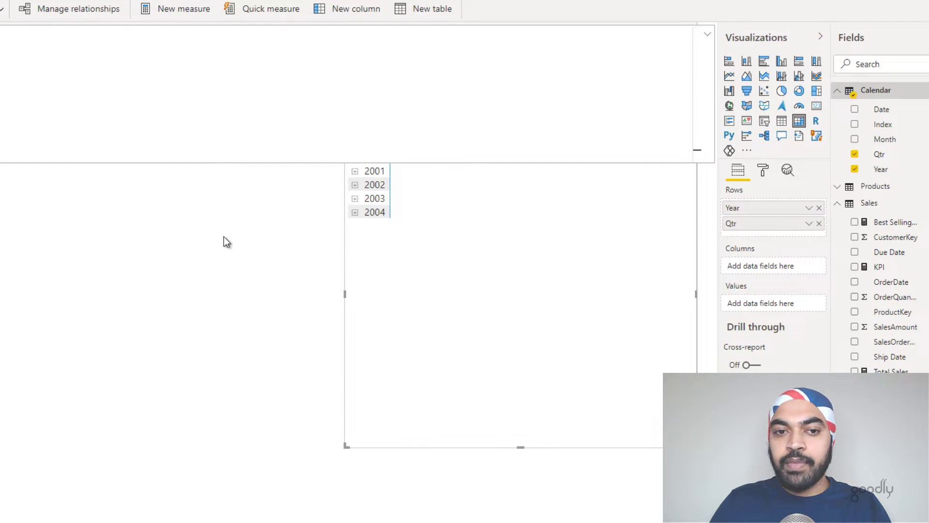
Add the Total Sales and Units measures from the Sales table to the matrix values.
{"action": "left_click", "coordinate": [375, 211]}
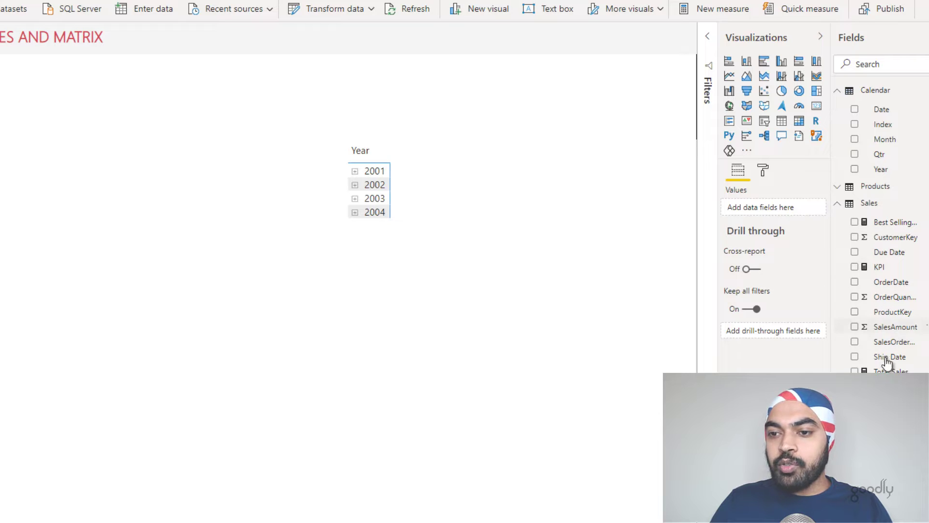
{"action": "left_click_drag", "start_coordinate": [891, 371], "coordinate": [435, 242]}
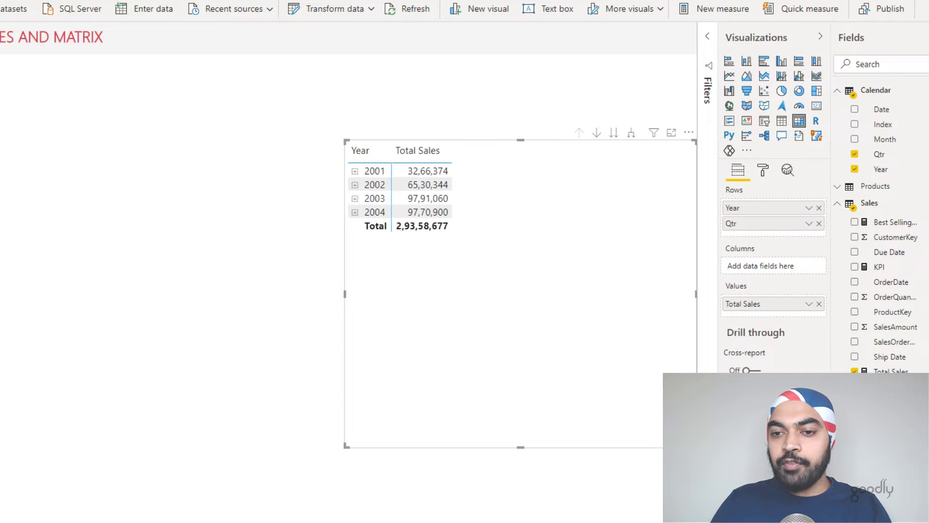
{"action": "left_click_drag", "start_coordinate": [891, 386], "coordinate": [533, 329]}
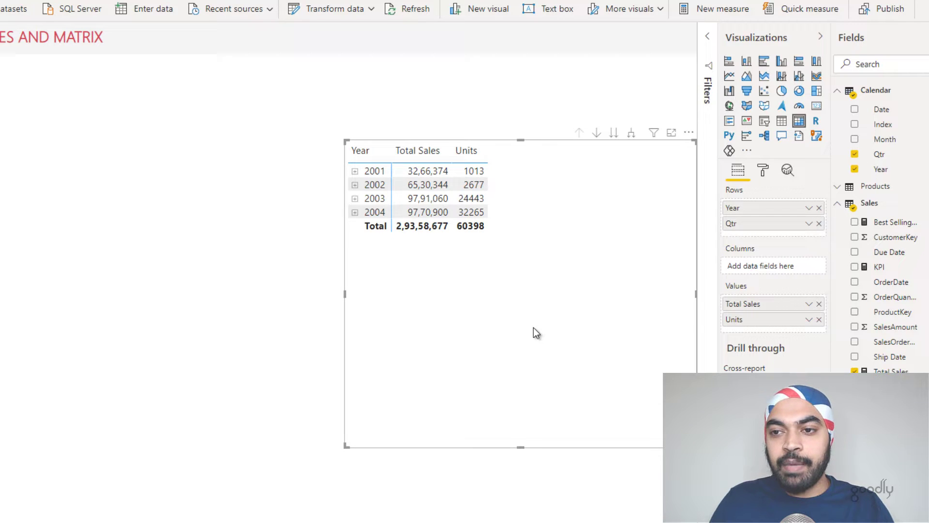
Add Subcategory from the Products table below Qtr in the matrix rows and expand the whole row hierarchy.
{"action": "left_click", "coordinate": [850, 188]}
{"action": "left_click_drag", "start_coordinate": [876, 277], "coordinate": [786, 234]}
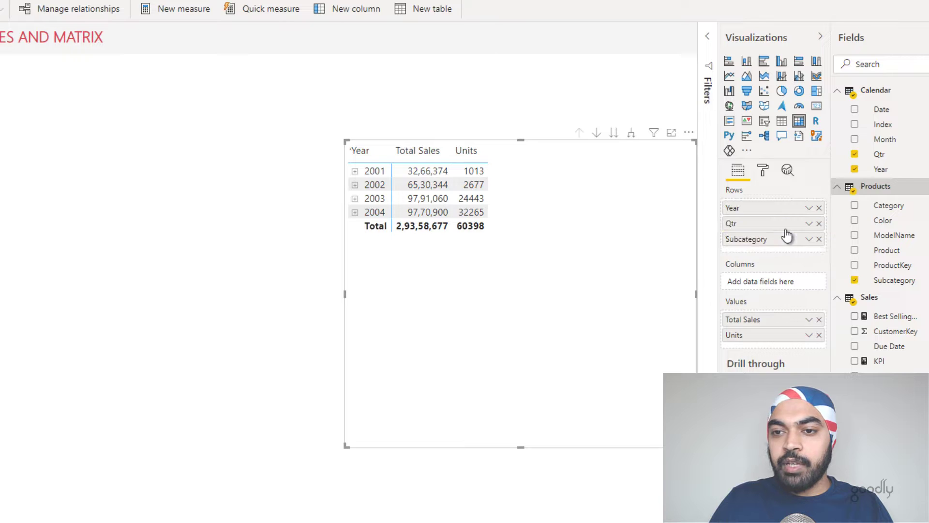
{"action": "left_click", "coordinate": [632, 134]}
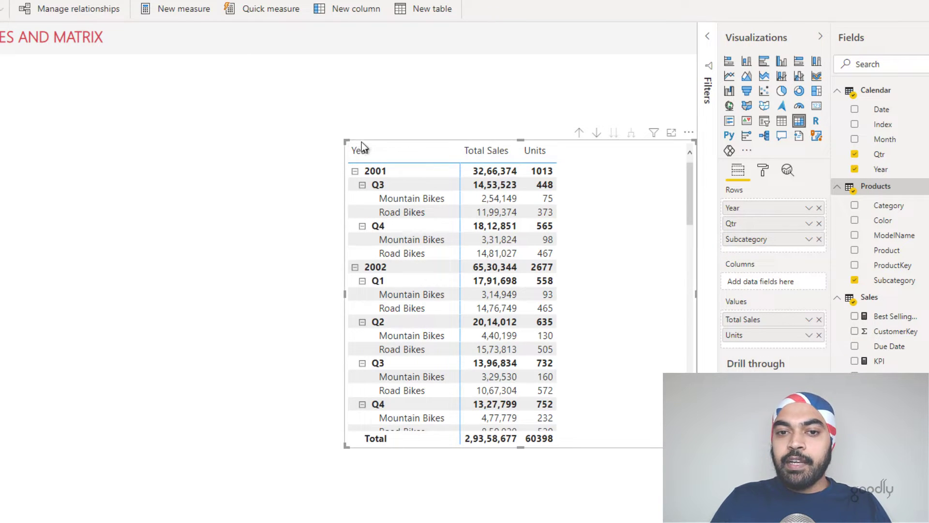
Enlarge the matrix visual from its corners so that it fills more of the report page.
{"action": "left_click_drag", "start_coordinate": [244, 130], "coordinate": [155, 95]}
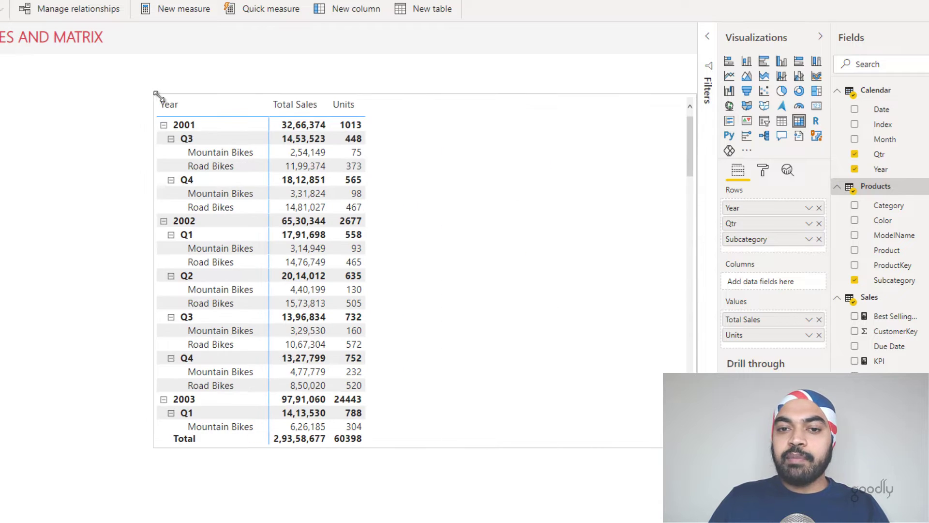
{"action": "left_click_drag", "start_coordinate": [696, 447], "coordinate": [438, 522]}
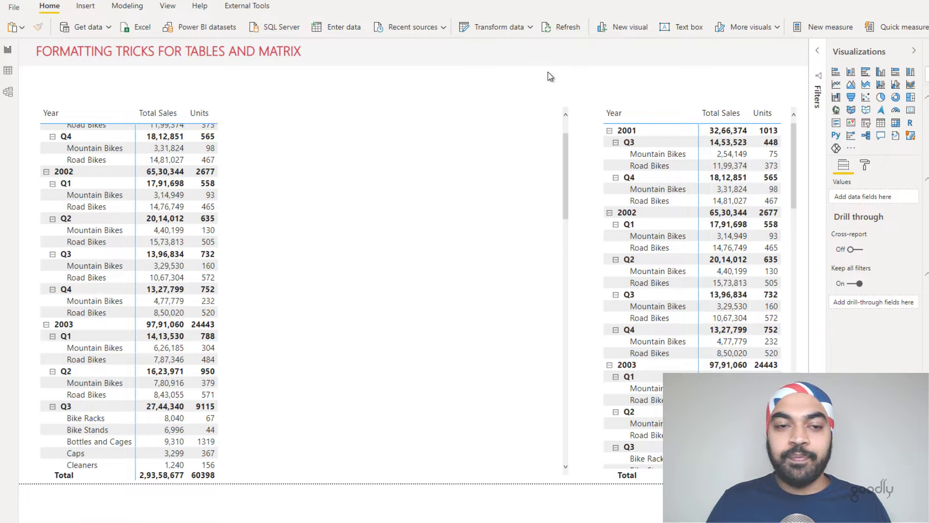
Set the row padding of the larger matrix's grid to 6.
{"action": "left_click", "coordinate": [396, 204]}
{"action": "scroll", "coordinate": [396, 205], "scroll_direction": "up", "scroll_amount": 2}
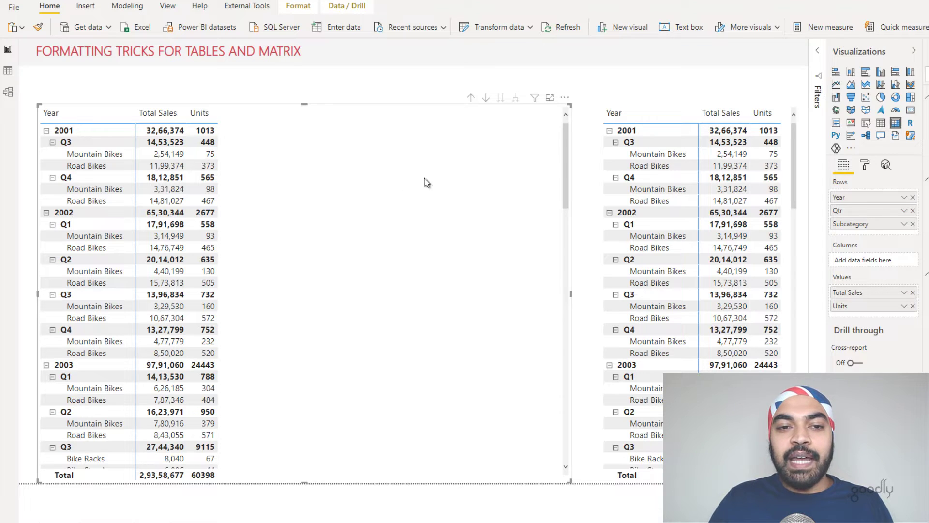
{"action": "left_click", "coordinate": [866, 167]}
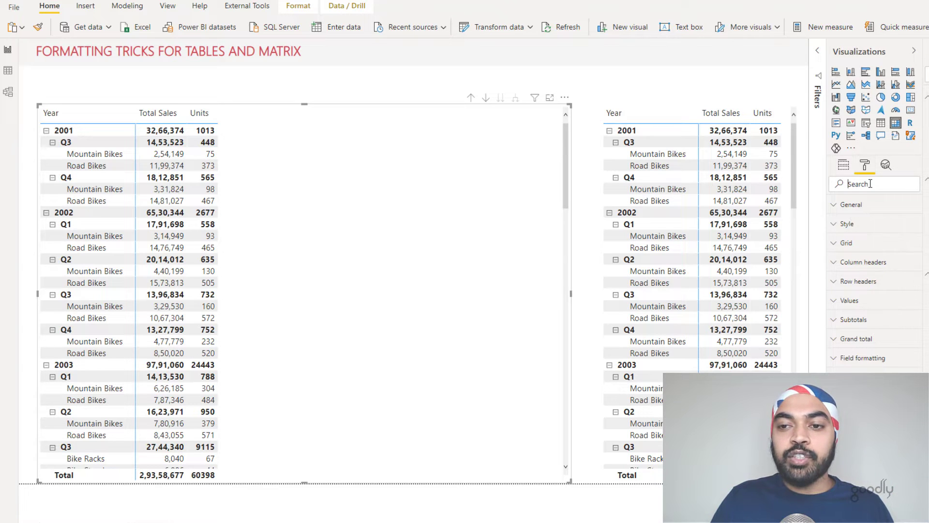
{"action": "type", "text": "p"}
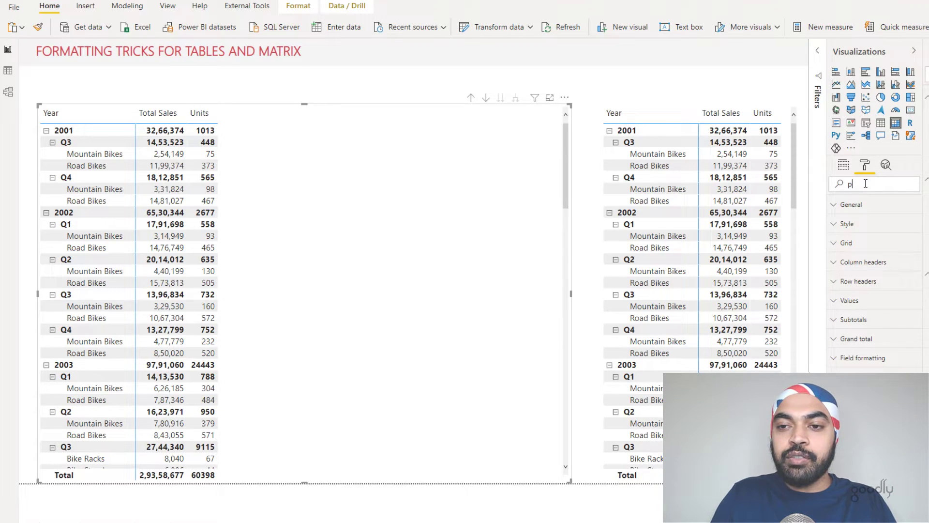
{"action": "type", "text": "adding"}
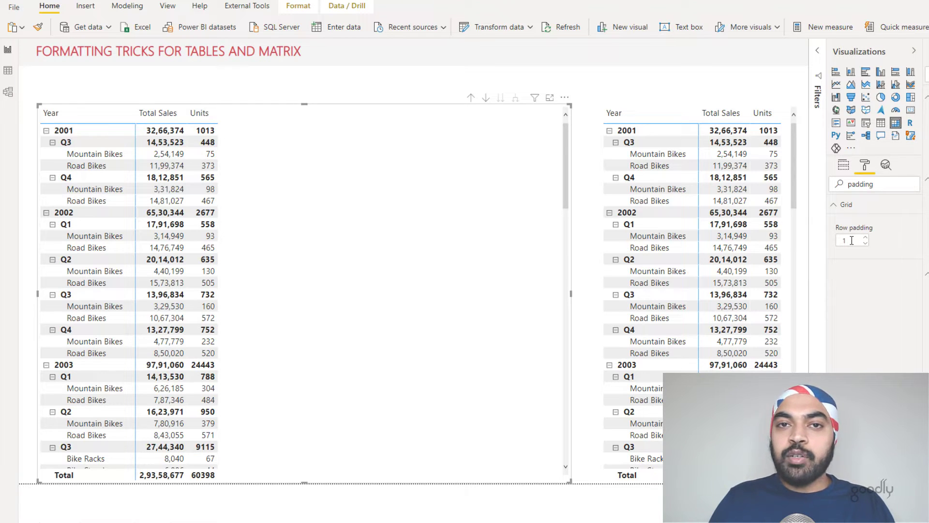
{"action": "left_click_drag", "start_coordinate": [852, 241], "coordinate": [839, 243]}
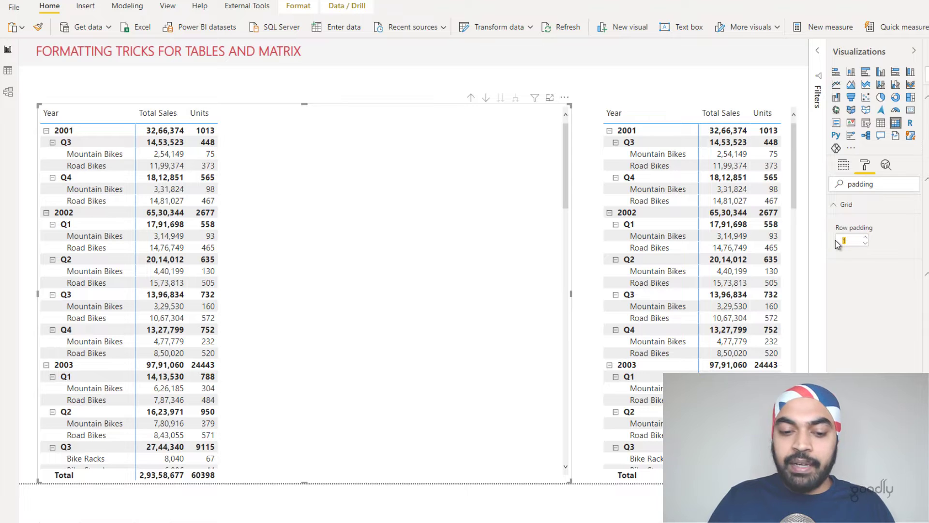
{"action": "type", "text": "6"}
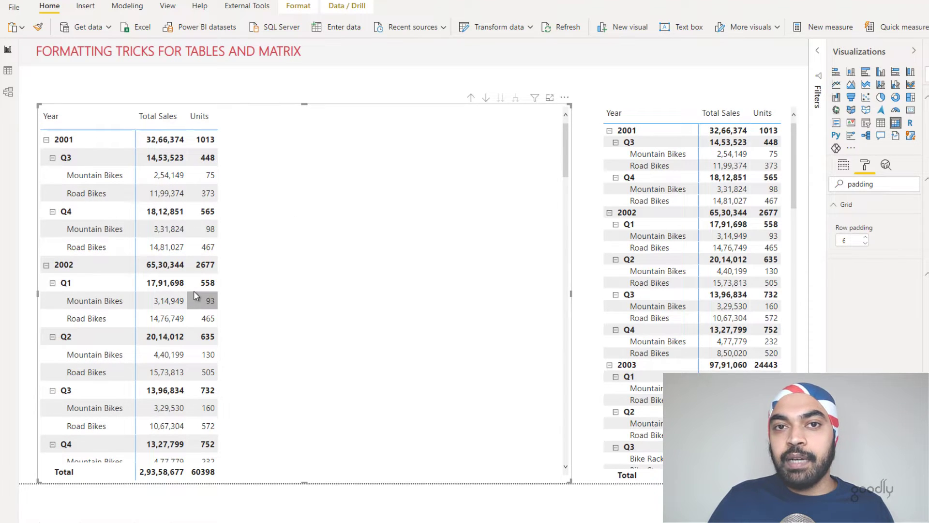
{"action": "left_click", "coordinate": [503, 93]}
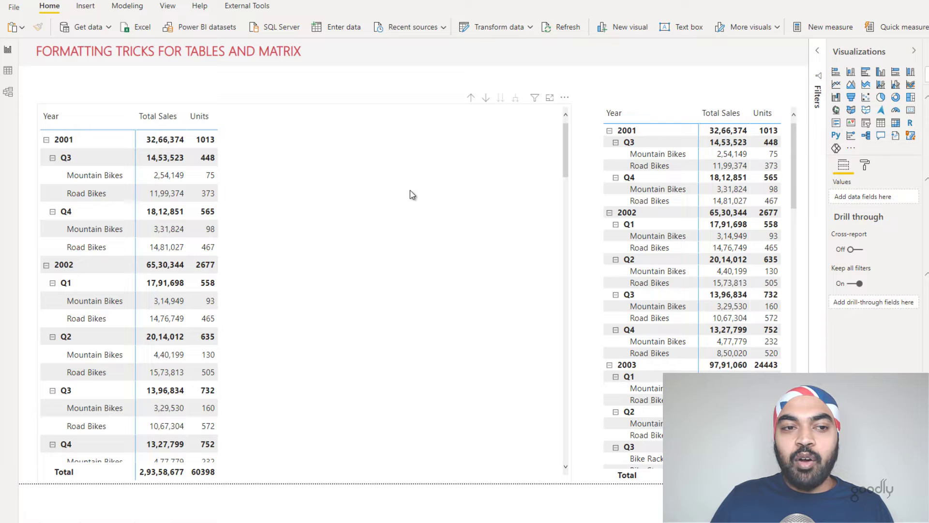
Turn off the stepped layout for the row headers of the larger matrix.
{"action": "left_click", "coordinate": [374, 179]}
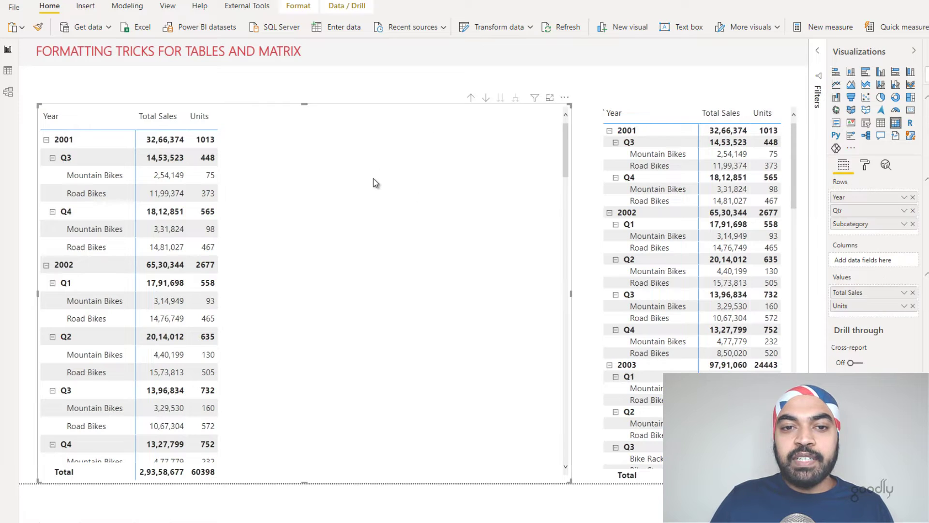
{"action": "left_click", "coordinate": [866, 166]}
{"action": "left_click", "coordinate": [868, 185]}
{"action": "type", "text": "step"}
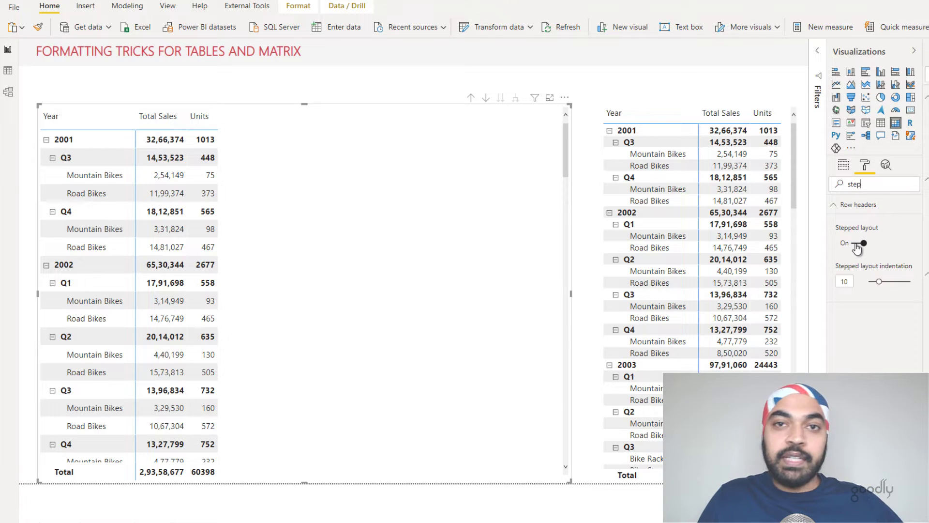
{"action": "left_click", "coordinate": [856, 246]}
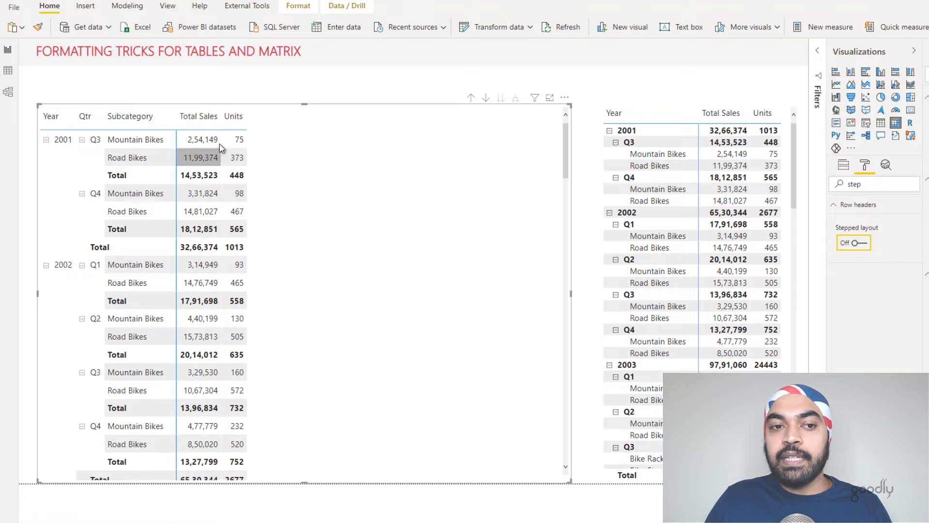
{"action": "left_click", "coordinate": [530, 88]}
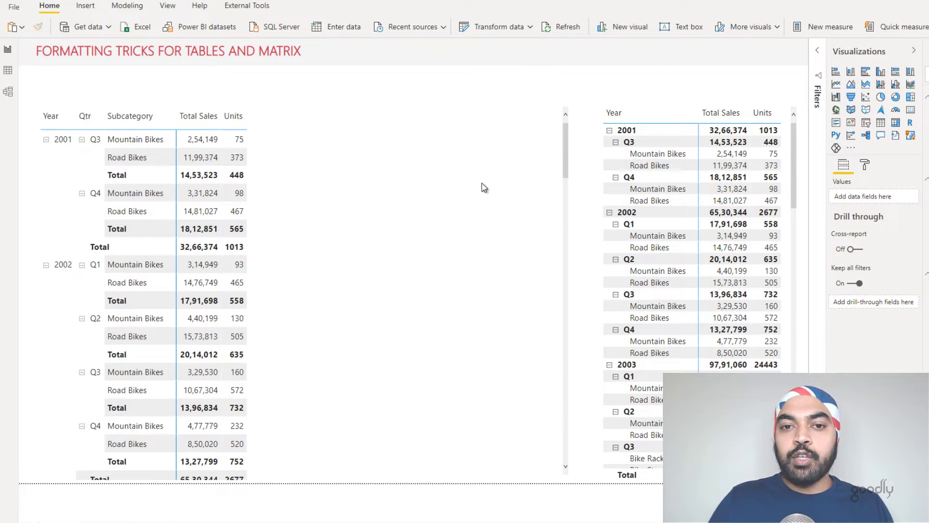
Apply the Minimal style to the larger matrix.
{"action": "left_click", "coordinate": [432, 222]}
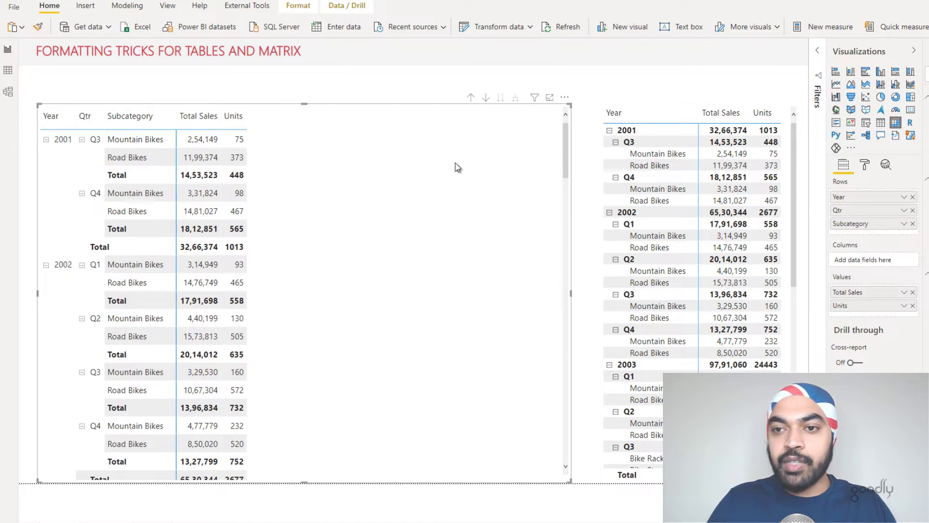
{"action": "left_click", "coordinate": [866, 165]}
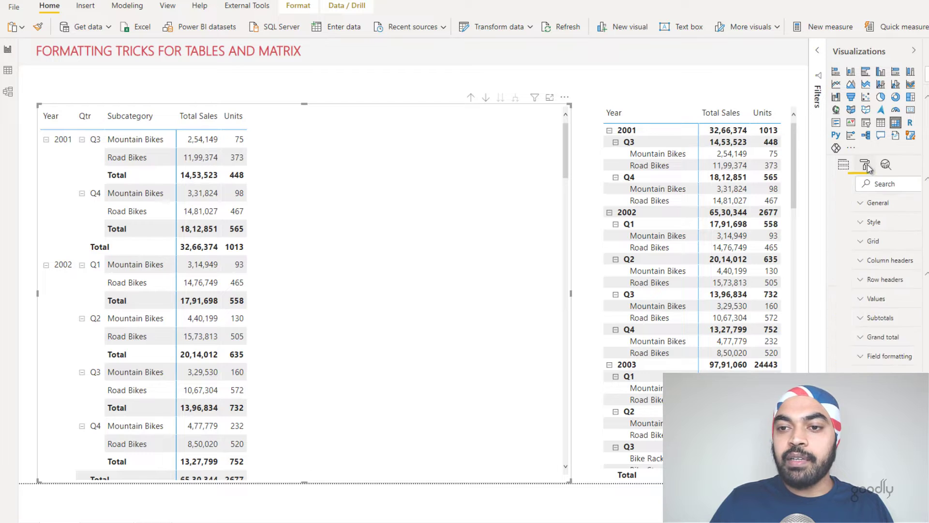
{"action": "left_click", "coordinate": [853, 225]}
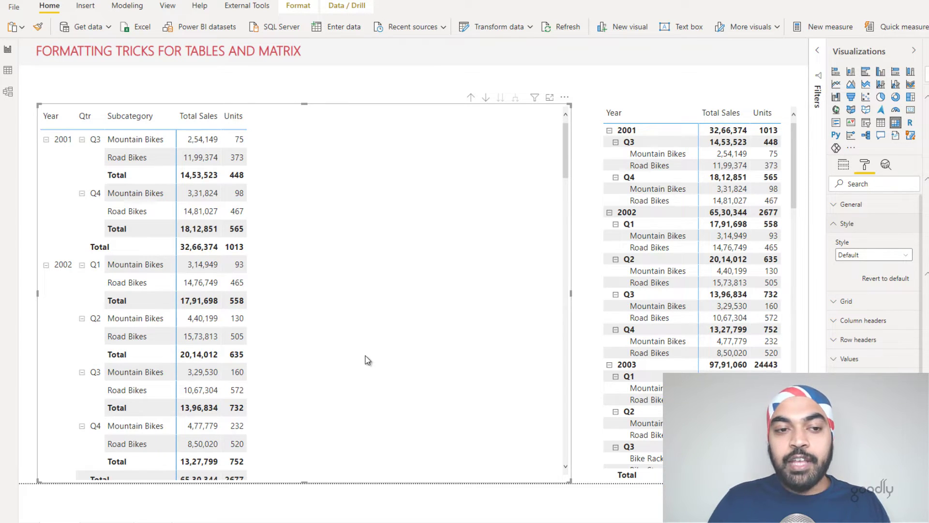
{"action": "left_click", "coordinate": [884, 256]}
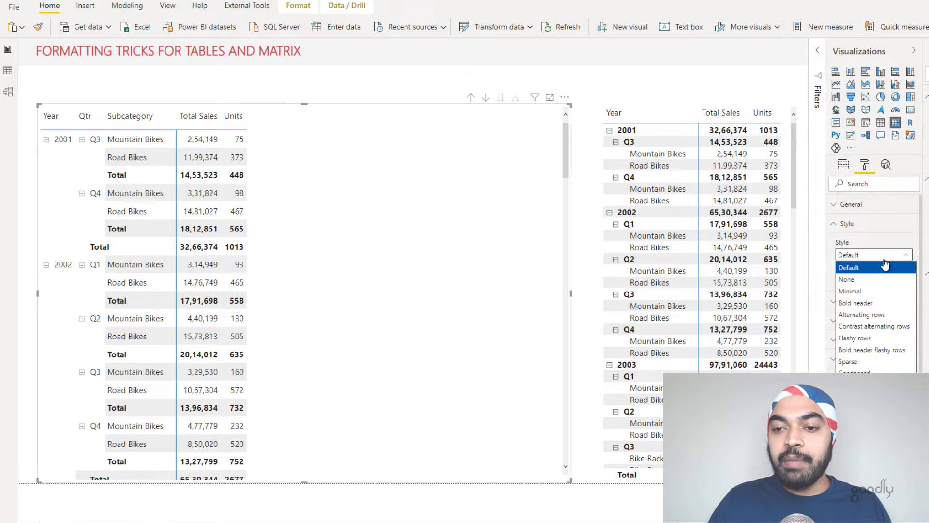
{"action": "left_click", "coordinate": [851, 292]}
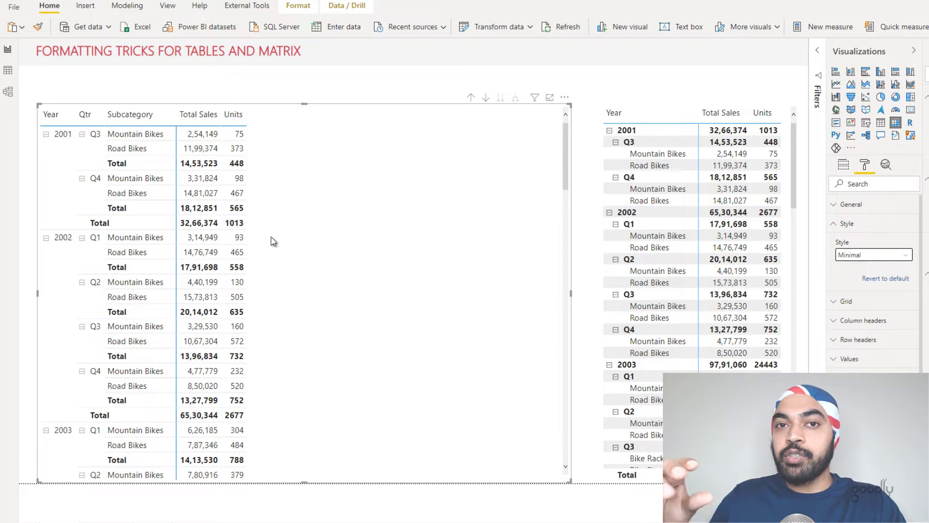
Set the row padding back to 6 on the Minimal-styled matrix.
{"action": "left_click", "coordinate": [871, 184]}
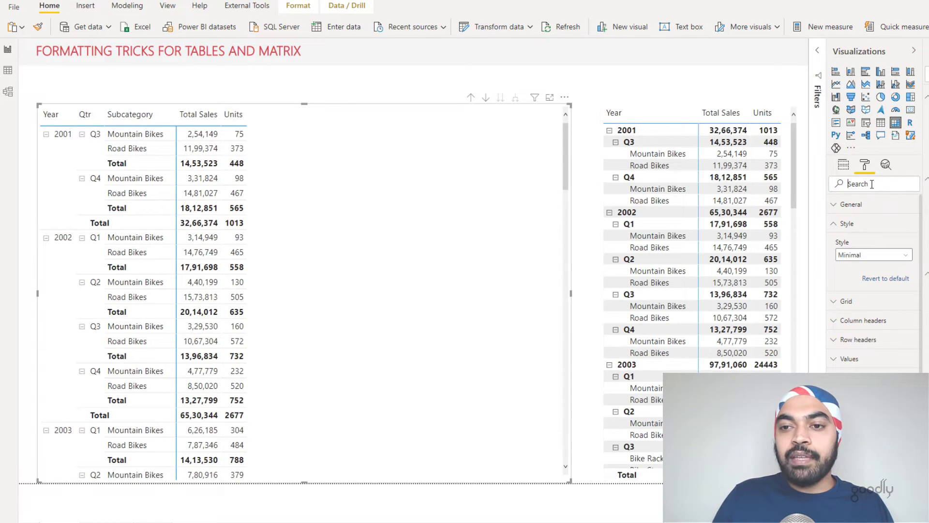
{"action": "type", "text": "padd"}
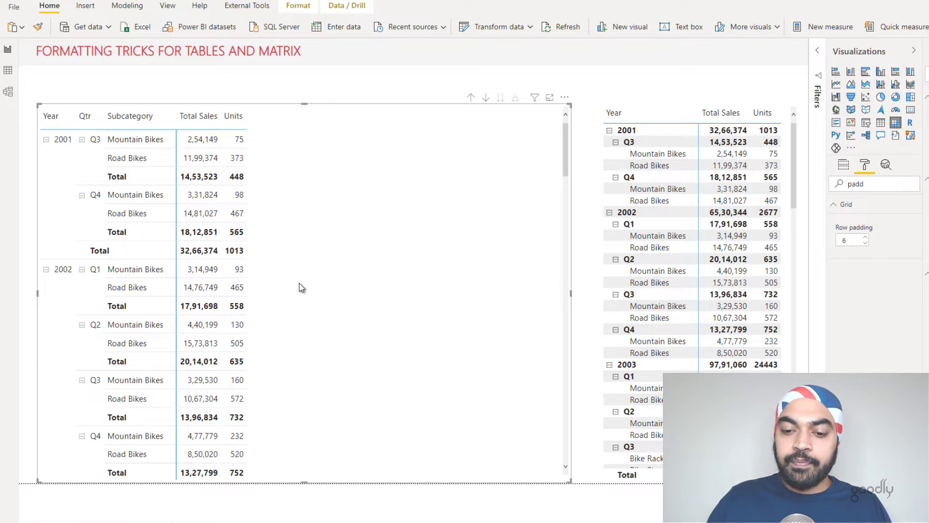
{"action": "left_click", "coordinate": [426, 77]}
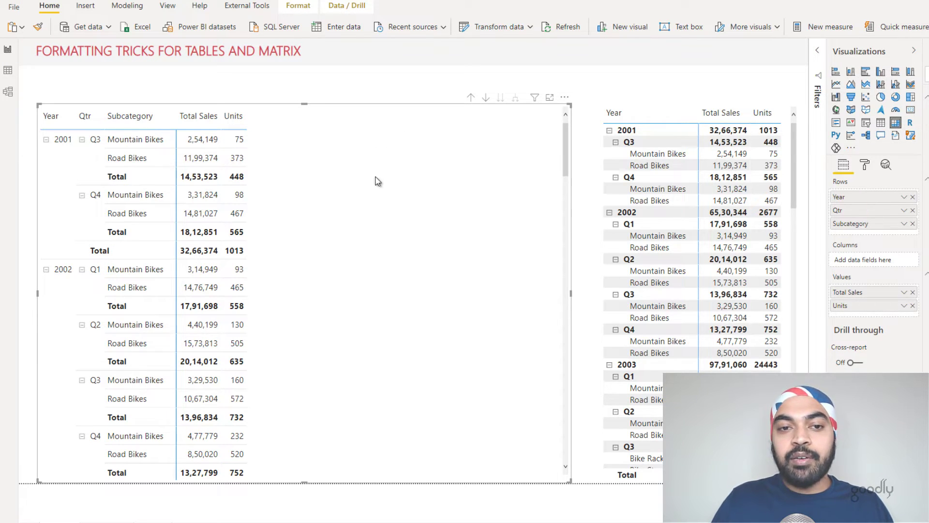
Enable per-row-level control of the row subtotals for the larger matrix.
{"action": "left_click", "coordinate": [867, 166]}
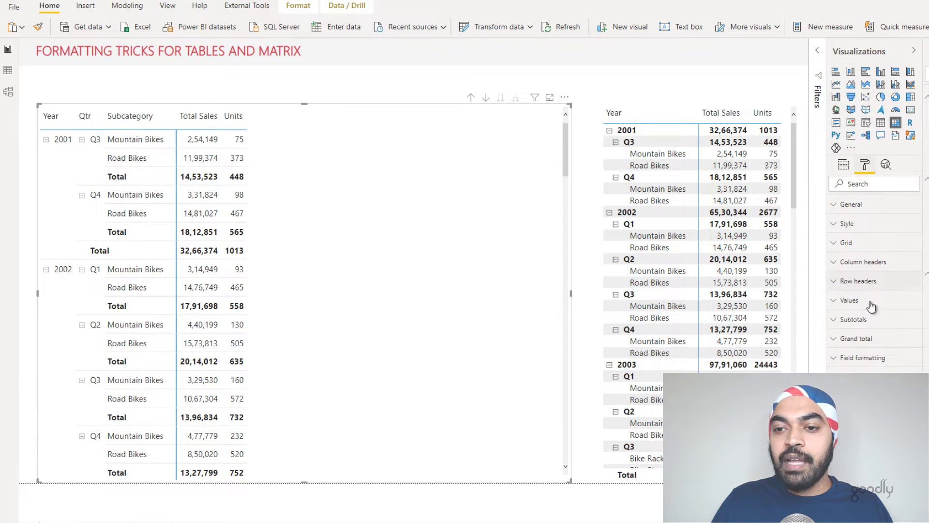
{"action": "left_click", "coordinate": [862, 321]}
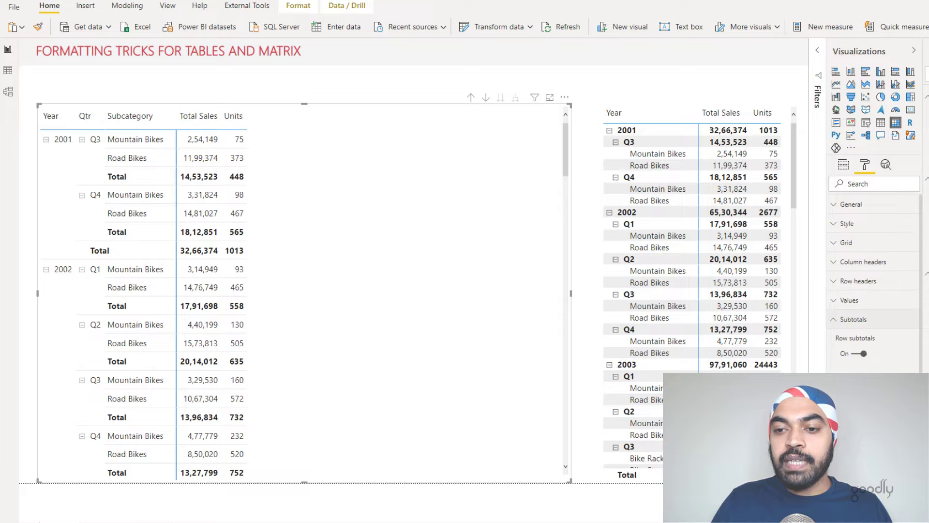
{"action": "scroll", "coordinate": [873, 280], "scroll_direction": "down", "scroll_amount": 5}
{"action": "scroll", "coordinate": [874, 280], "scroll_direction": "down", "scroll_amount": 2}
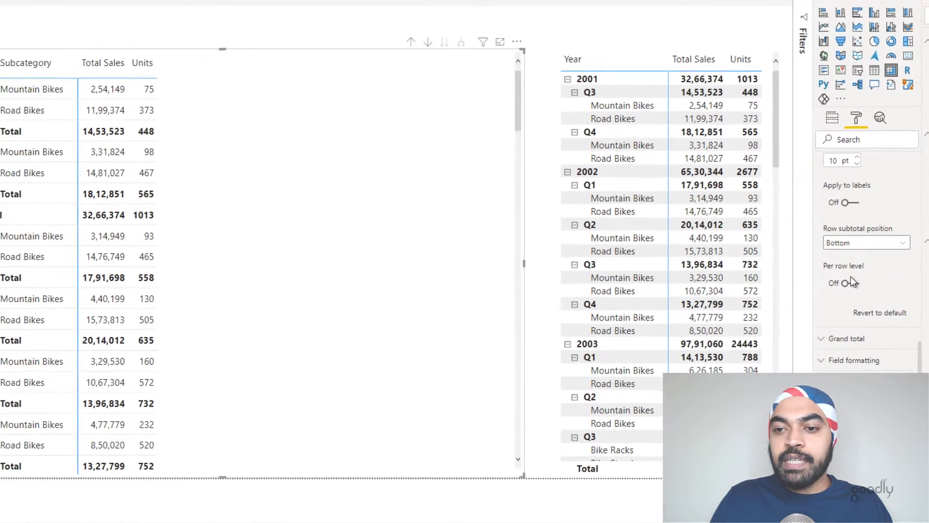
{"action": "left_click", "coordinate": [847, 282]}
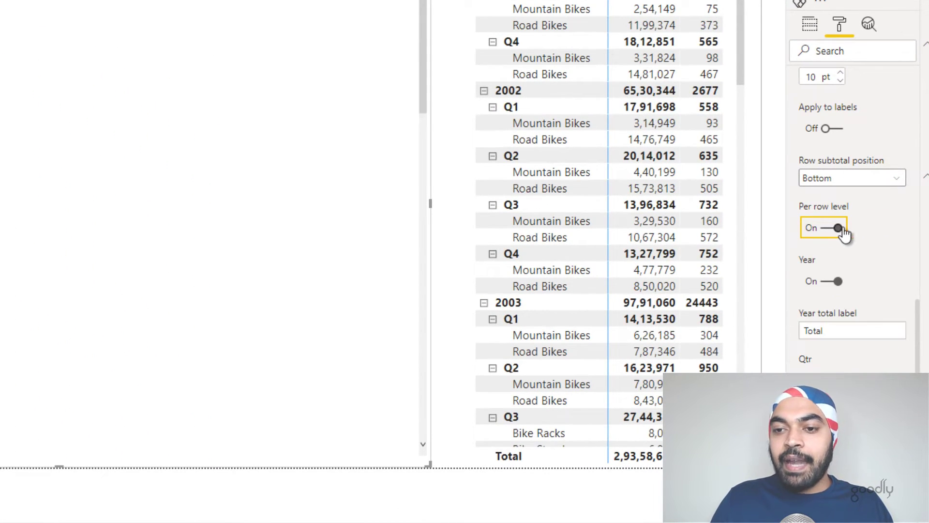
{"action": "scroll", "coordinate": [846, 249], "scroll_direction": "down", "scroll_amount": 2}
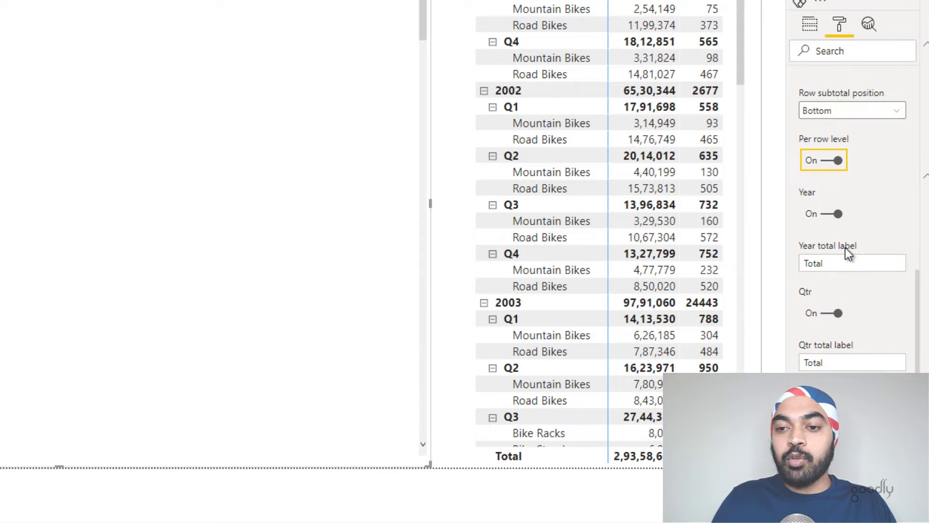
Turn off the Subcategory and Year row subtotals of the larger matrix.
{"action": "scroll", "coordinate": [845, 248], "scroll_direction": "down", "scroll_amount": 1}
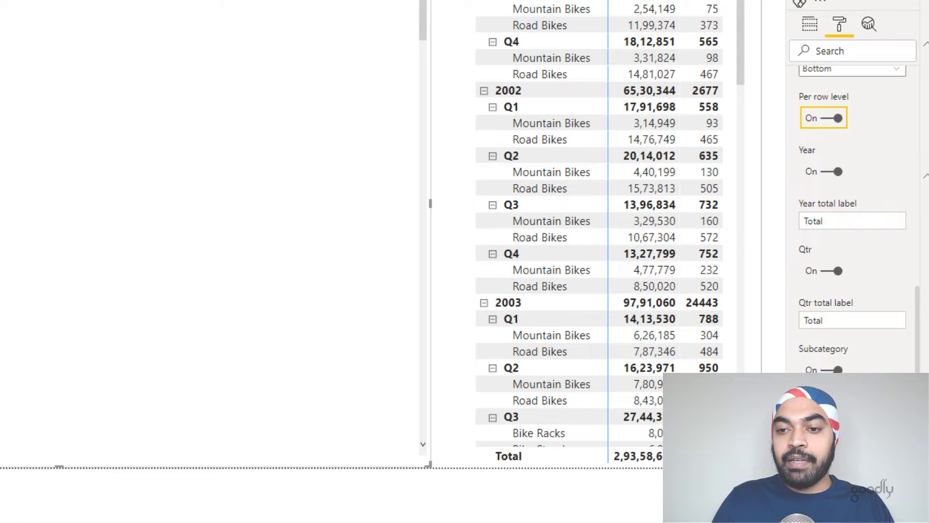
{"action": "left_click", "coordinate": [828, 369]}
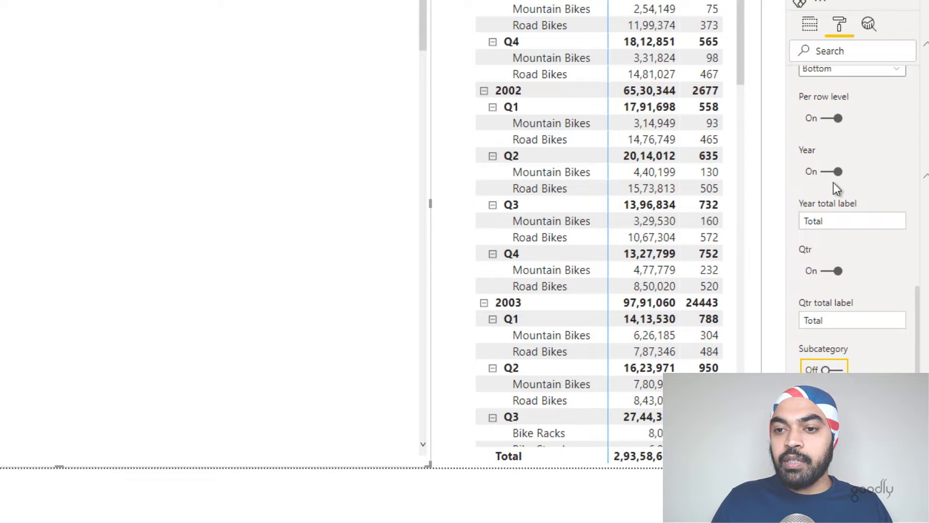
{"action": "left_click", "coordinate": [832, 170]}
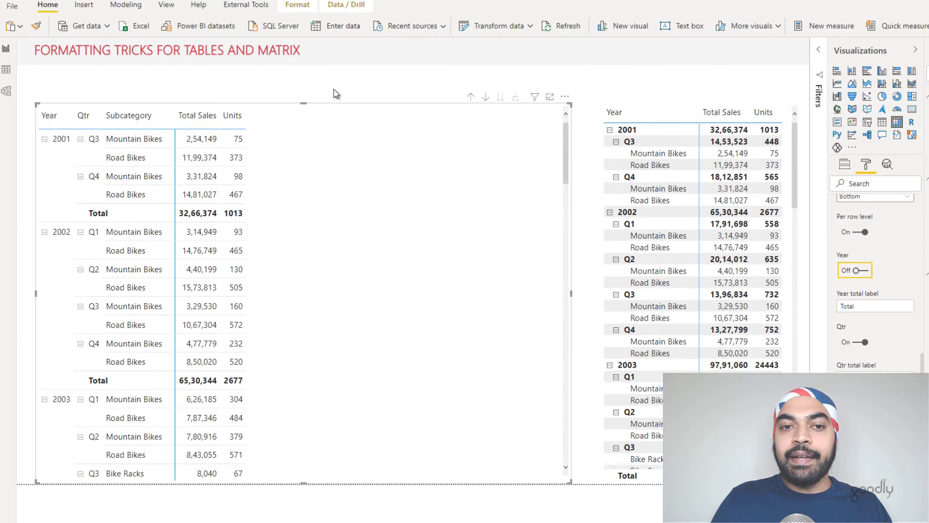
{"action": "left_click", "coordinate": [333, 92]}
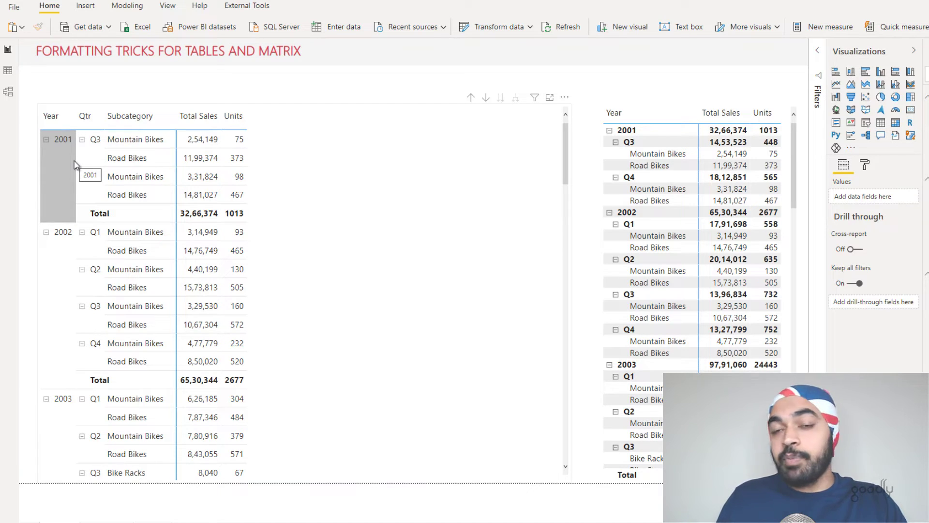
Turn off the +/- icons in the row headers of the larger matrix.
{"action": "left_click", "coordinate": [481, 172]}
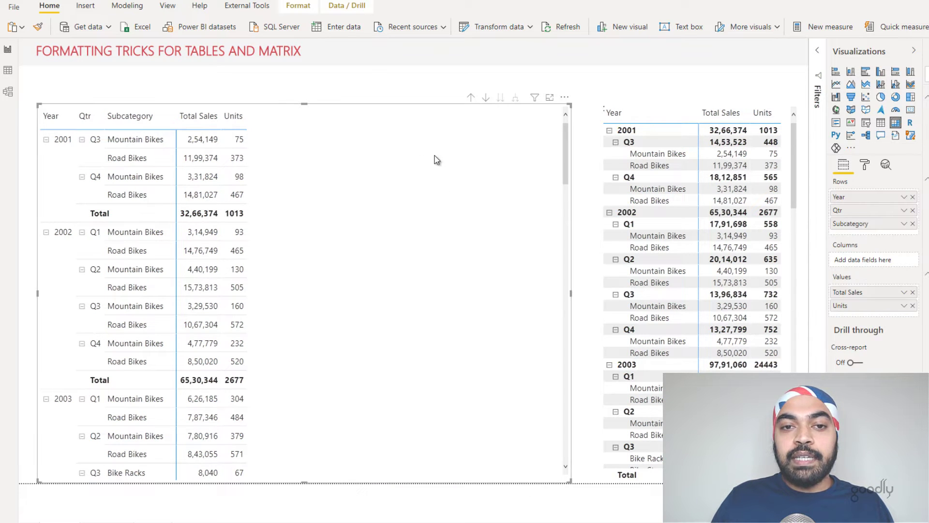
{"action": "left_click", "coordinate": [864, 165]}
{"action": "left_click", "coordinate": [869, 184]}
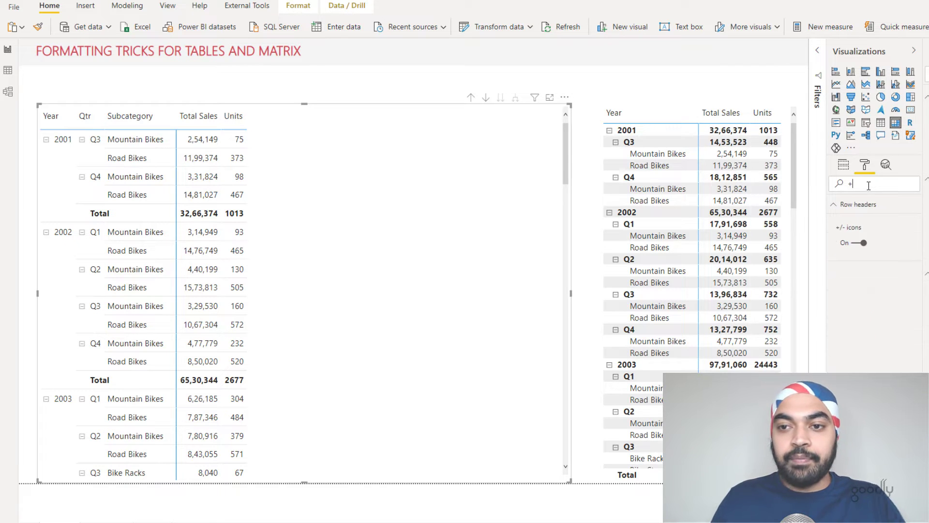
{"action": "left_click", "coordinate": [857, 244]}
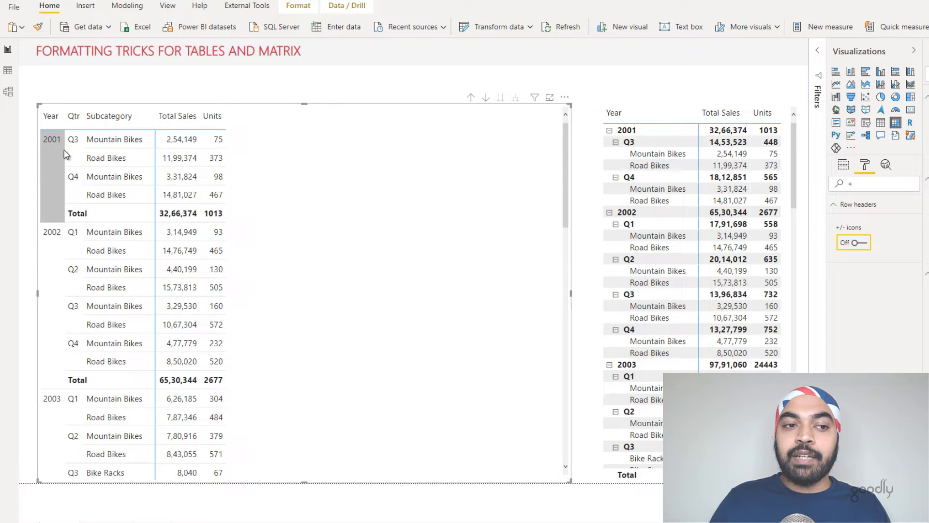
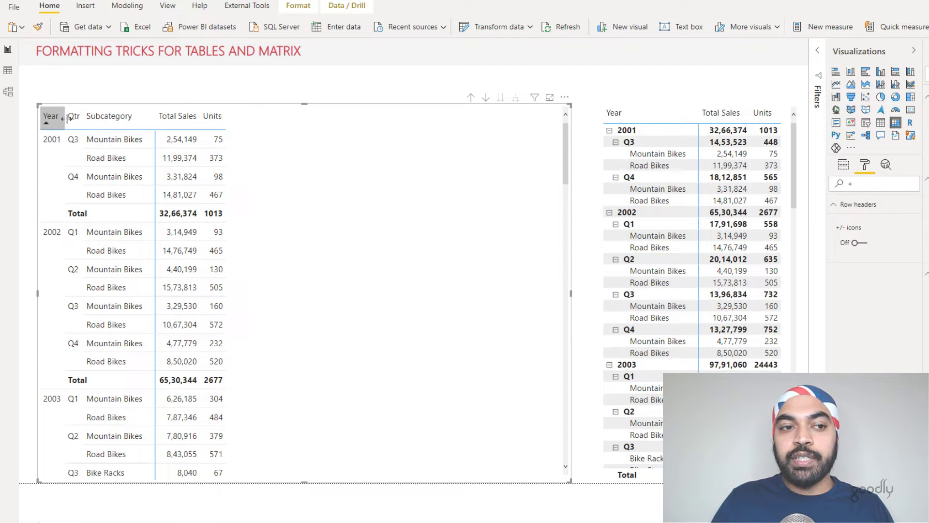
Widen the Year, Qtr, Total Sales and Units columns of the larger matrix.
{"action": "left_click_drag", "start_coordinate": [65, 119], "coordinate": [80, 121]}
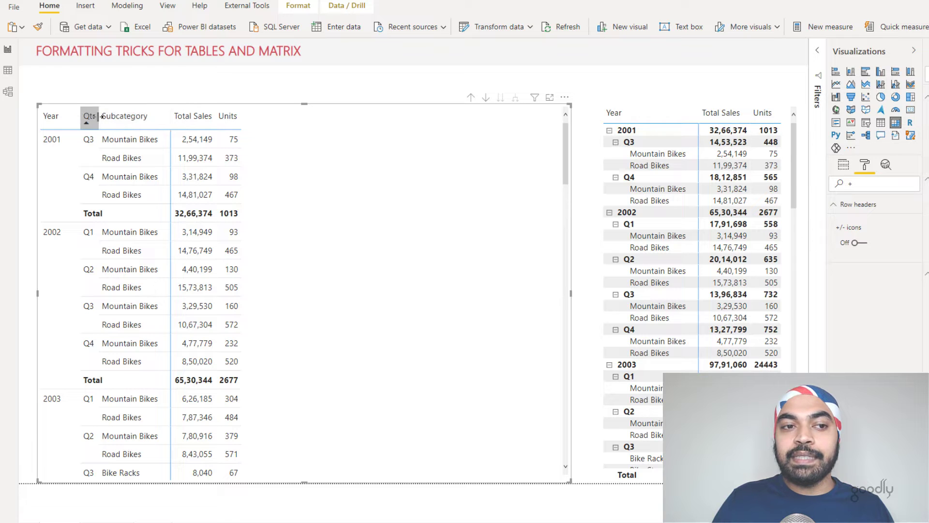
{"action": "left_click_drag", "start_coordinate": [100, 117], "coordinate": [118, 116]}
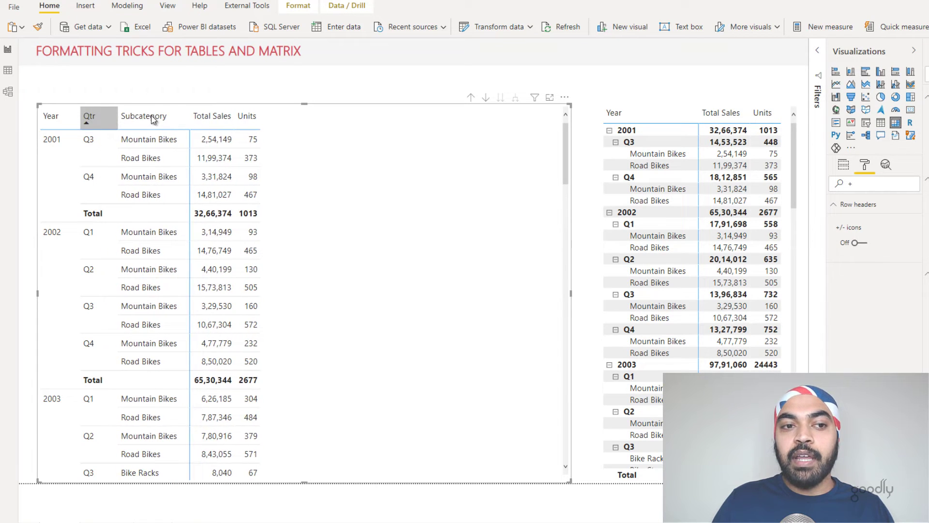
{"action": "left_click_drag", "start_coordinate": [195, 114], "coordinate": [324, 113]}
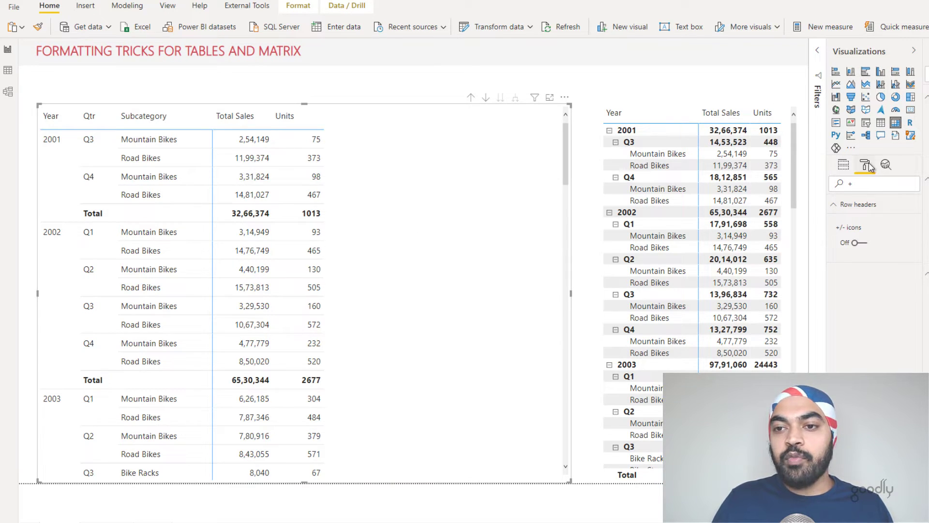
Turn off auto-size column width for the larger matrix's column headers.
{"action": "key", "text": "BackSpace"}
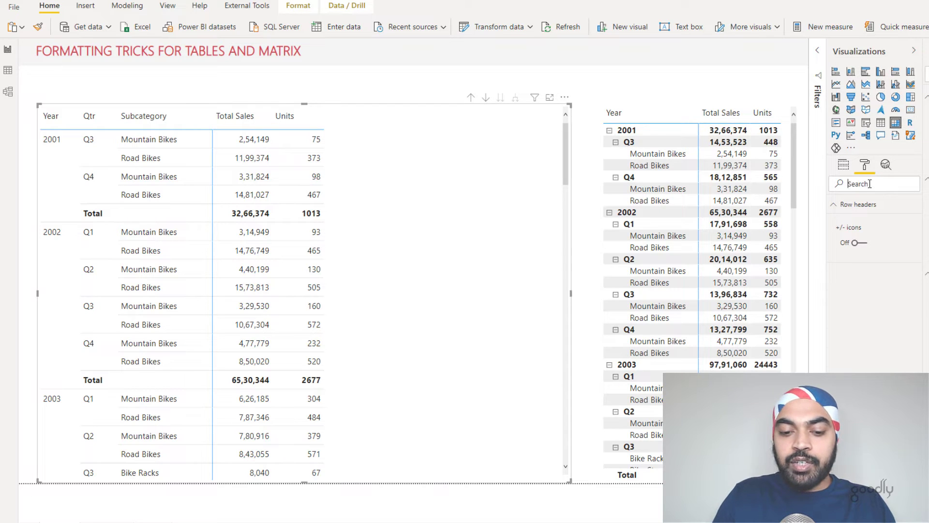
{"action": "type", "text": "aut"}
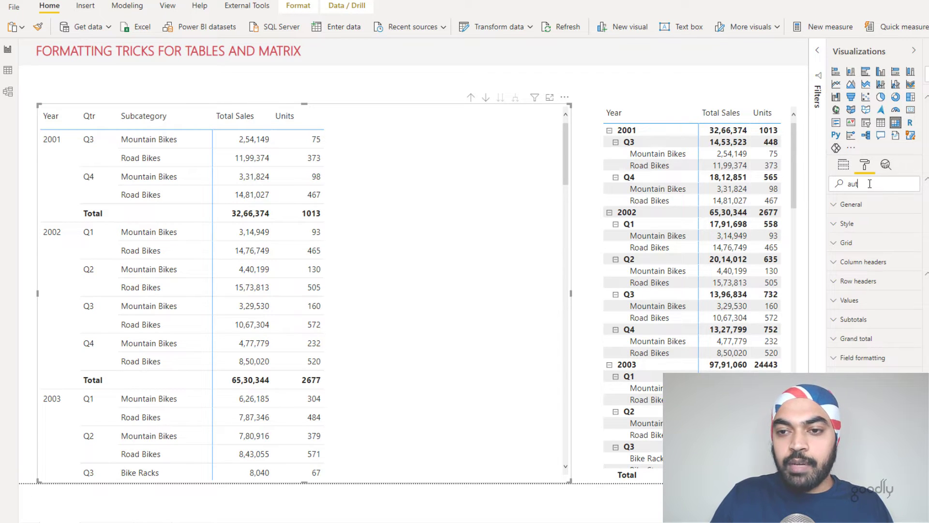
{"action": "type", "text": "o"}
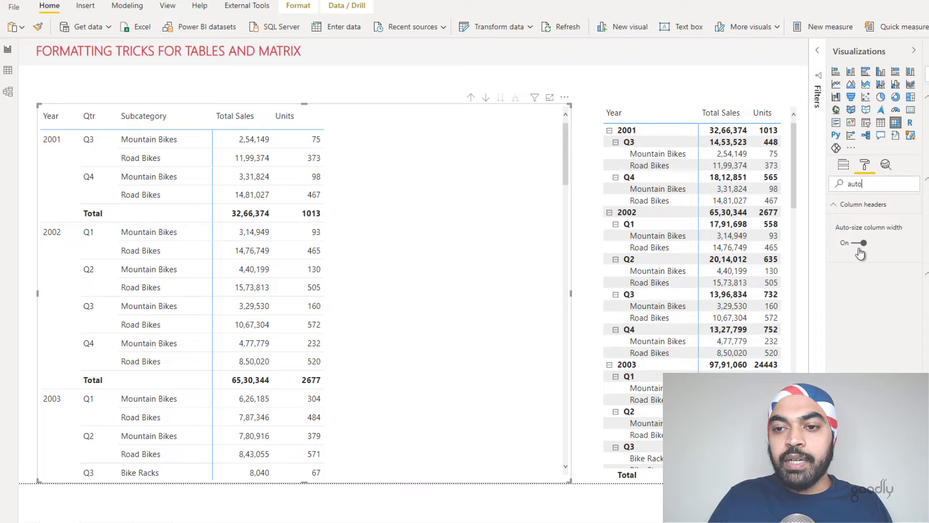
{"action": "left_click", "coordinate": [857, 244]}
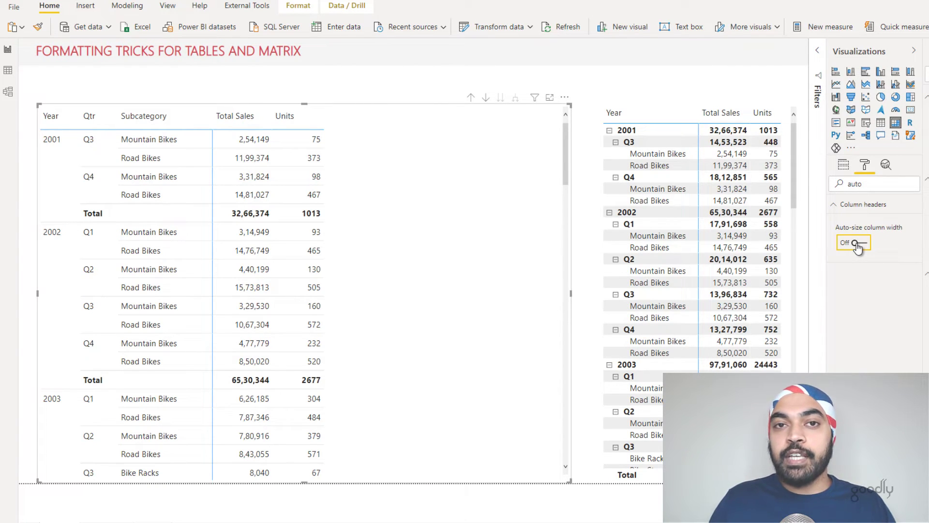
{"action": "left_click", "coordinate": [318, 80]}
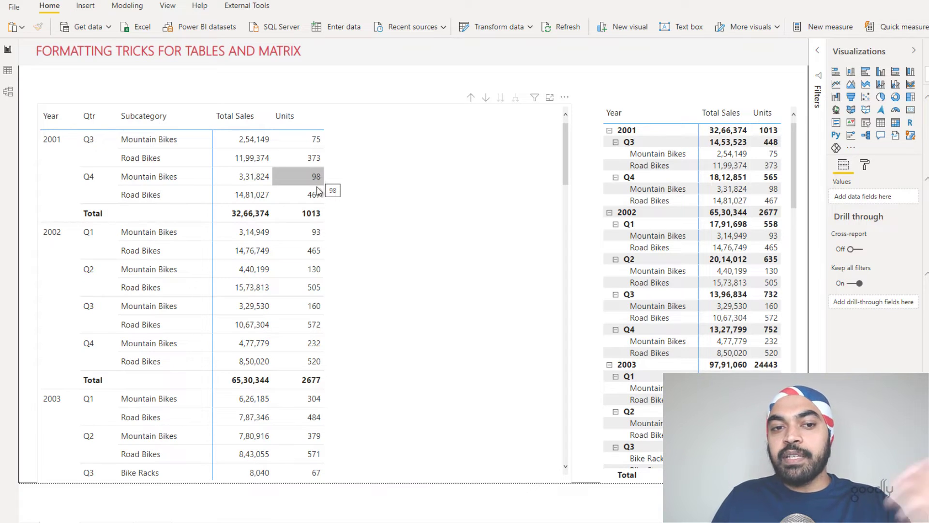
Look up the word wrap settings in the larger matrix's formatting options.
{"action": "left_click", "coordinate": [390, 158]}
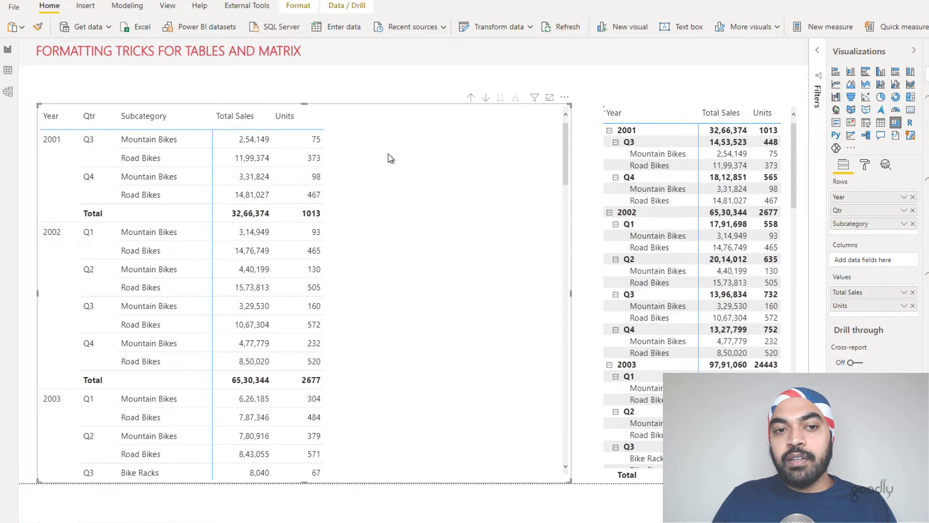
{"action": "left_click", "coordinate": [865, 164]}
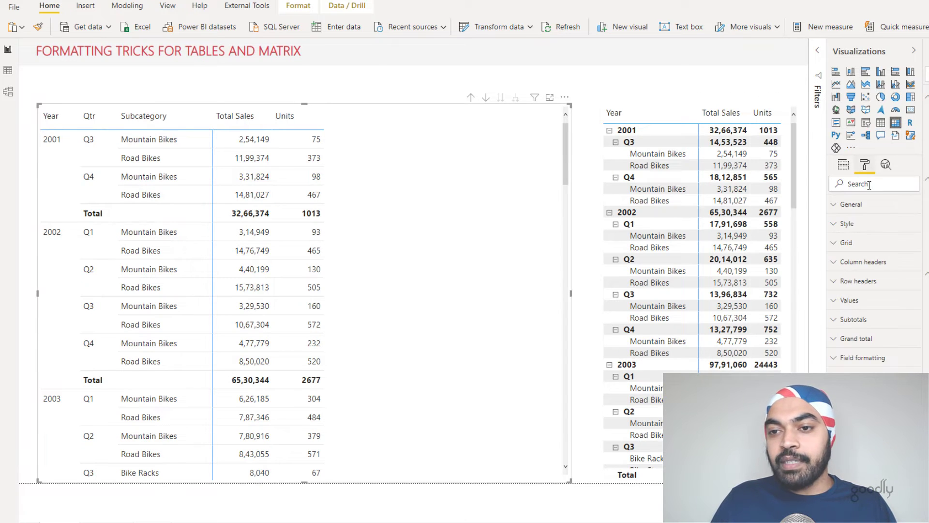
{"action": "left_click", "coordinate": [869, 184]}
{"action": "type", "text": "wa"}
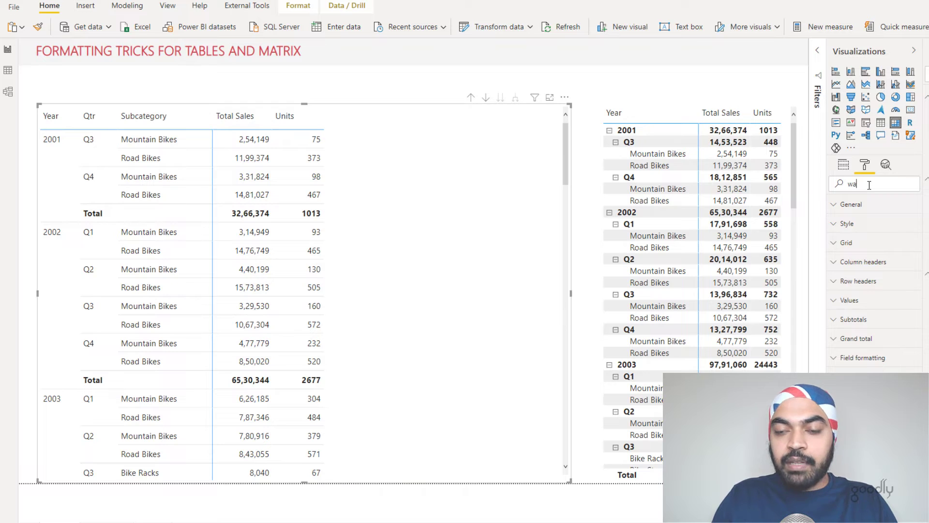
{"action": "type", "text": "rap"}
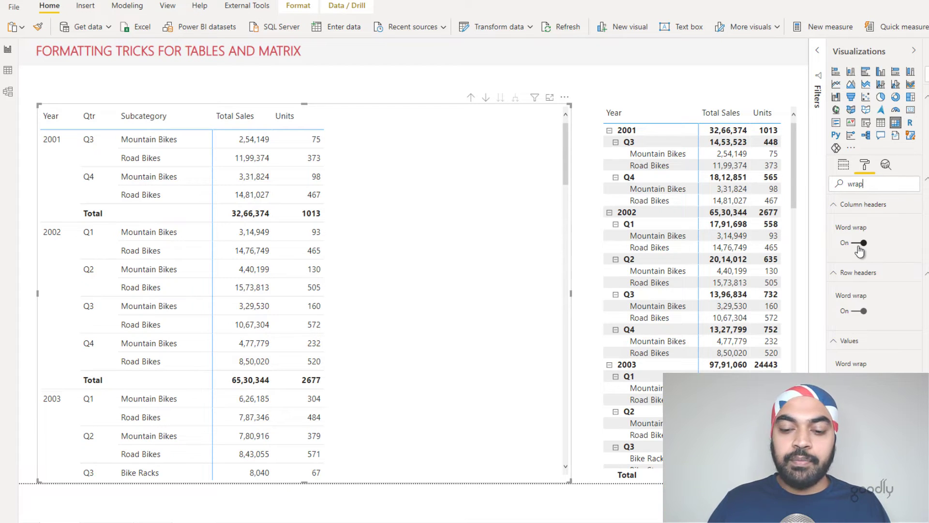
{"action": "key", "text": "Escape"}
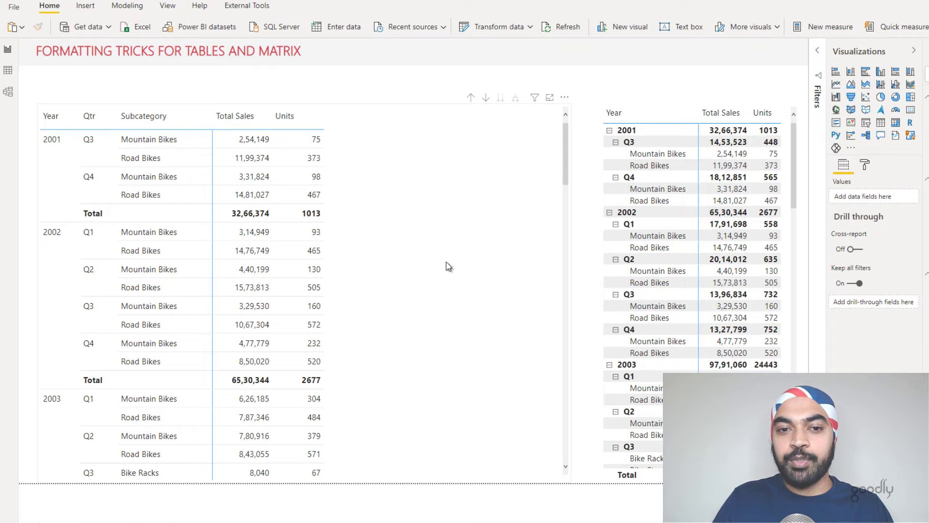
Copy the larger matrix's formatting onto the smaller matrix with Format Painter.
{"action": "left_click", "coordinate": [451, 234]}
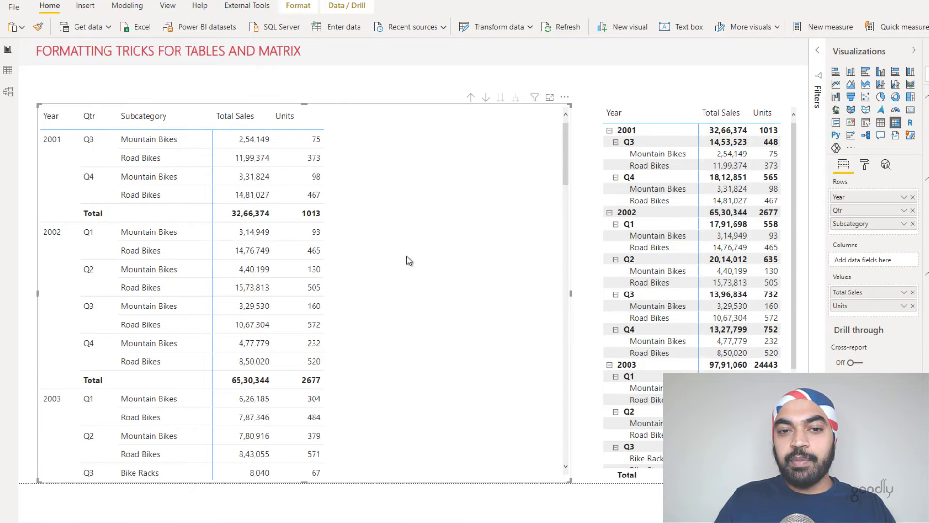
{"action": "left_click", "coordinate": [38, 28]}
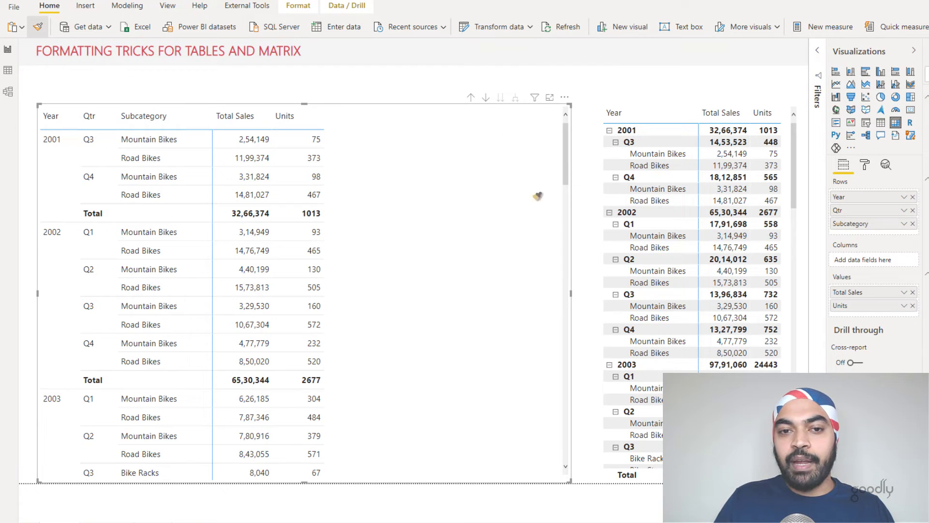
{"action": "left_click", "coordinate": [794, 115]}
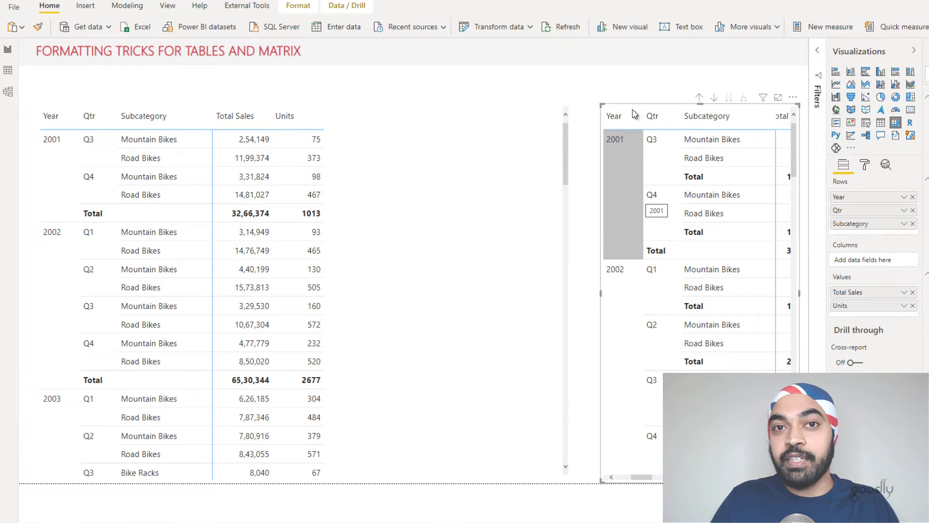
Undo the formatting copied onto the smaller matrix.
{"action": "left_click", "coordinate": [627, 79]}
{"action": "key", "text": "ctrl+z"}
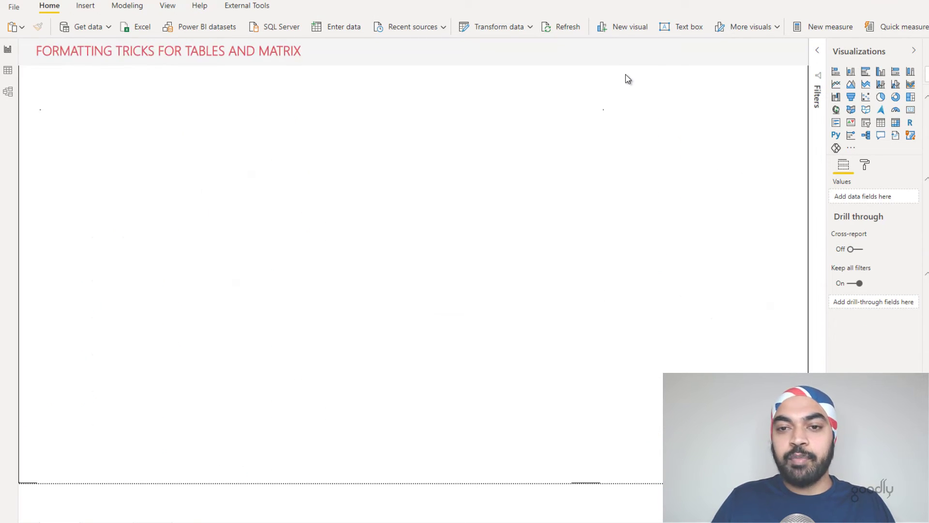
{"action": "left_click", "coordinate": [624, 76]}
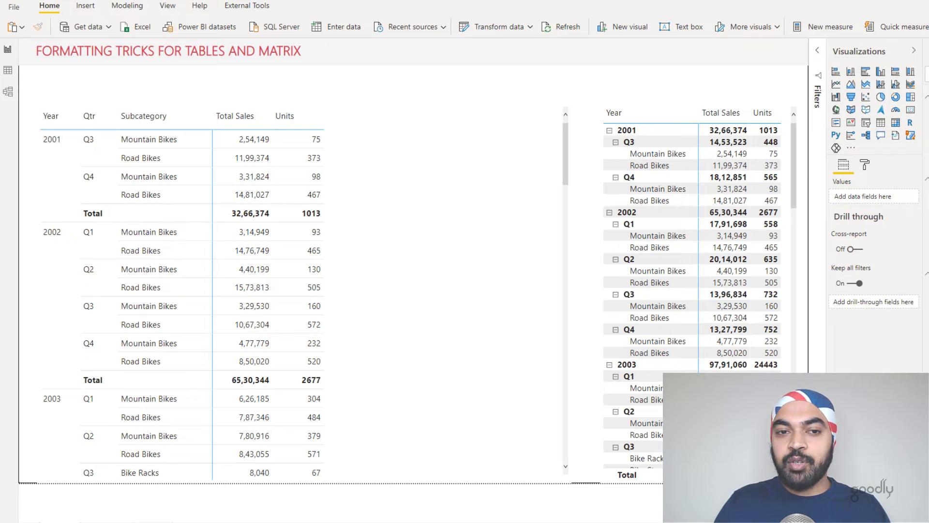
Find the size settings of the larger matrix and increase its grid text size.
{"action": "left_click", "coordinate": [435, 235]}
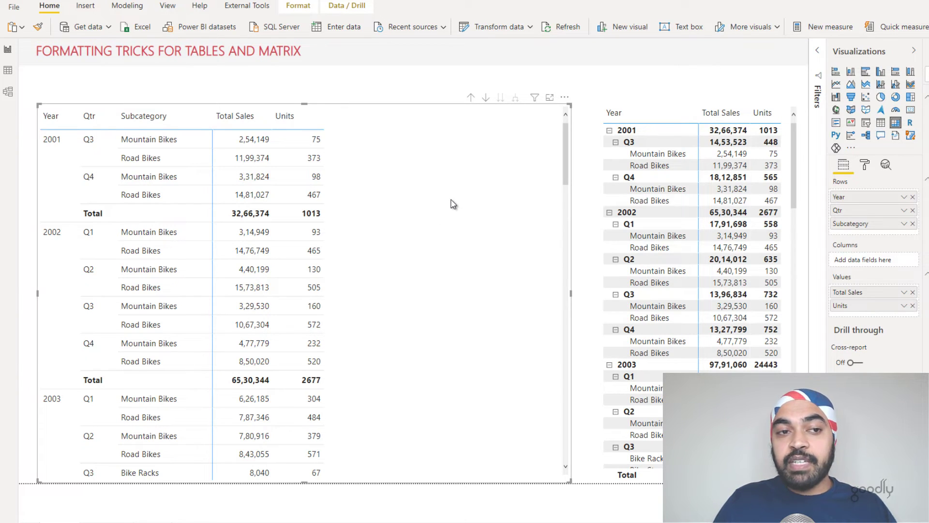
{"action": "left_click", "coordinate": [865, 166]}
{"action": "left_click", "coordinate": [868, 184]}
{"action": "type", "text": "iz"}
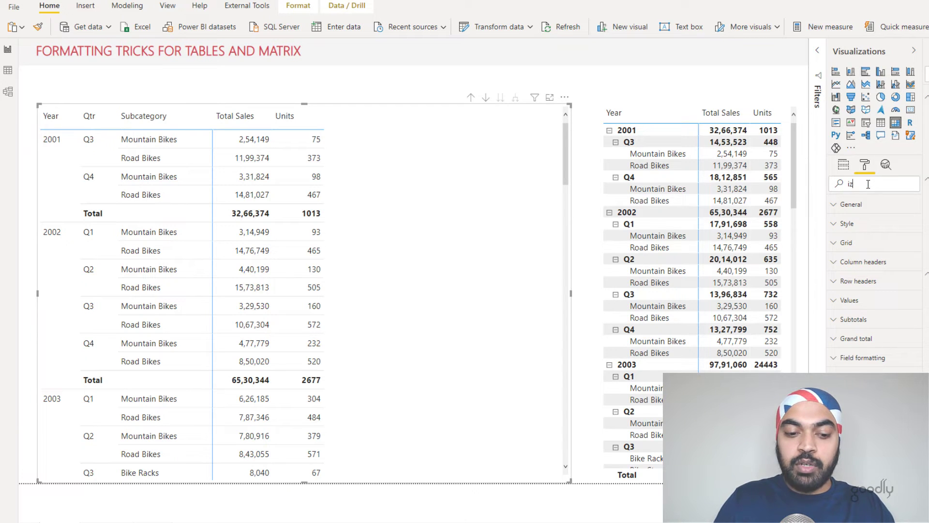
{"action": "type", "text": "e"}
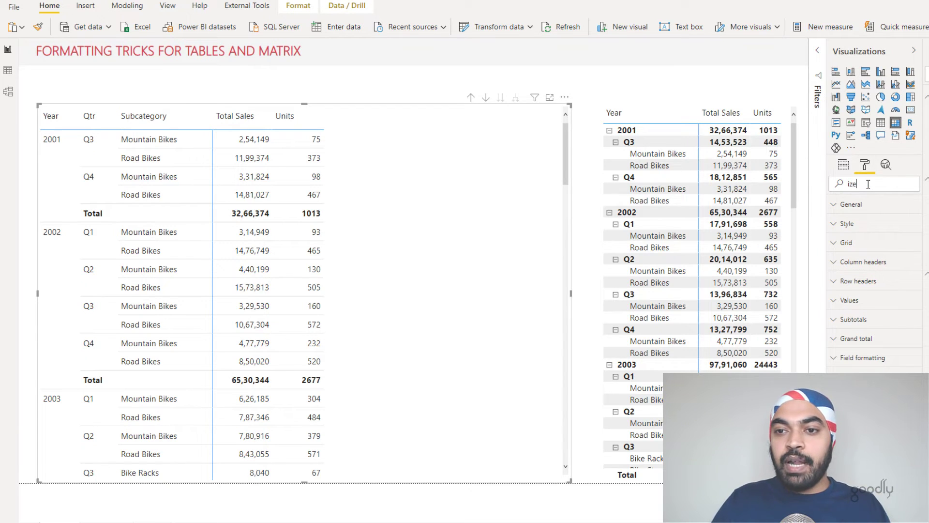
{"action": "key", "text": "Home"}
{"action": "type", "text": "s"}
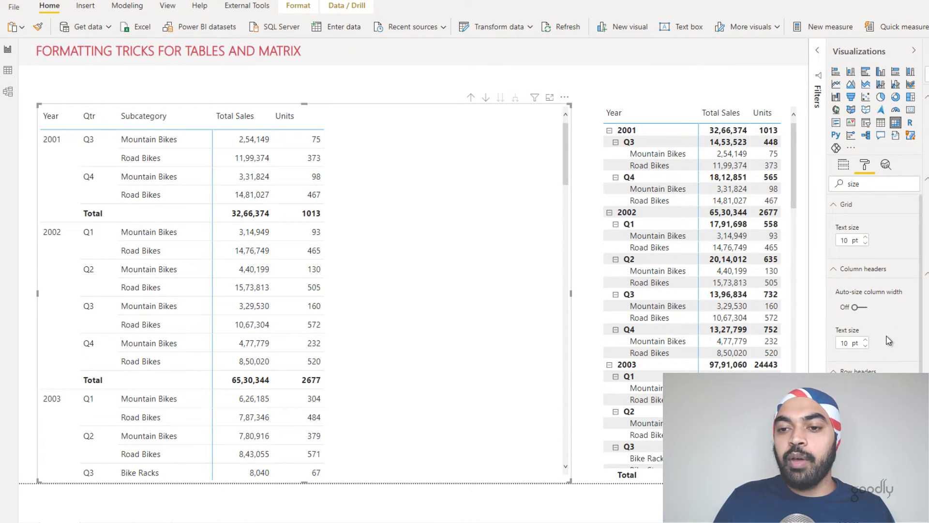
{"action": "left_click", "coordinate": [865, 237]}
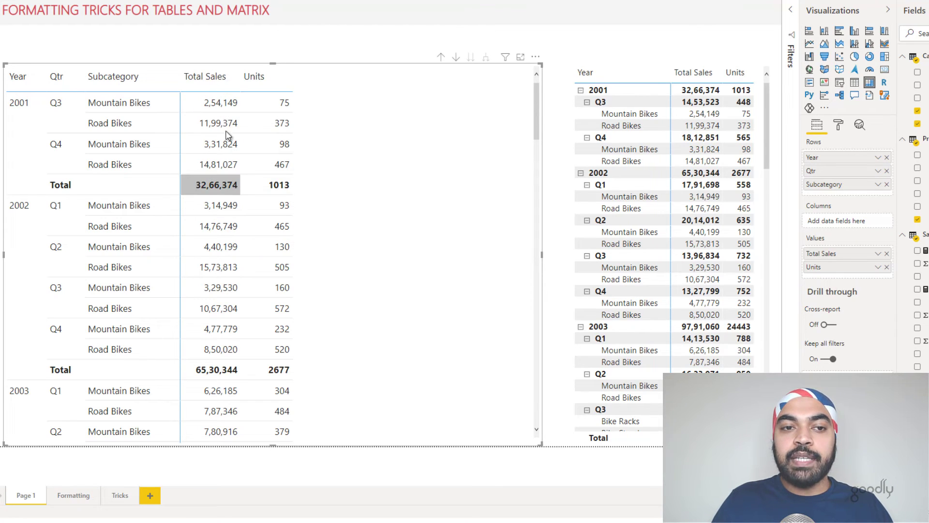
Add conditional-formatting data bars to Total Sales in the larger matrix, with the positive bar coloured White, 10% darker.
{"action": "left_click", "coordinate": [879, 254]}
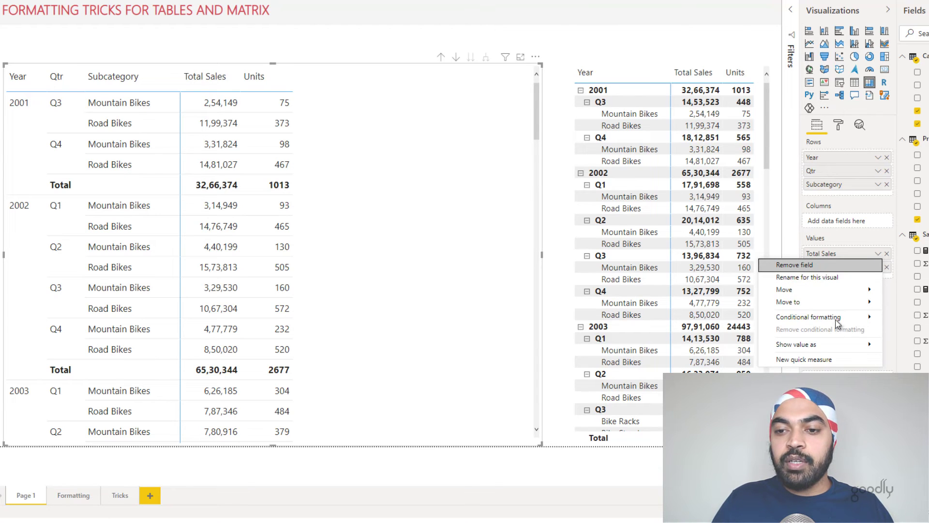
{"action": "mouse_move", "coordinate": [837, 320]}
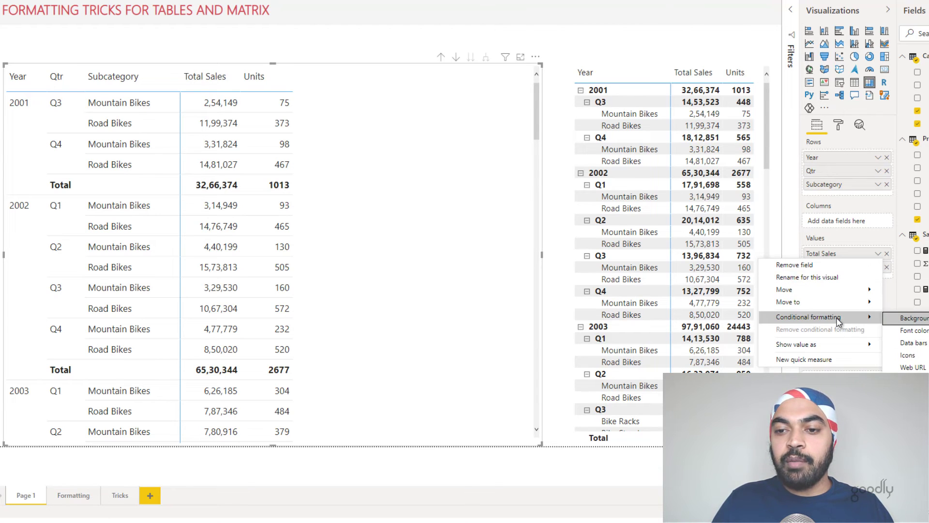
{"action": "left_click", "coordinate": [909, 345]}
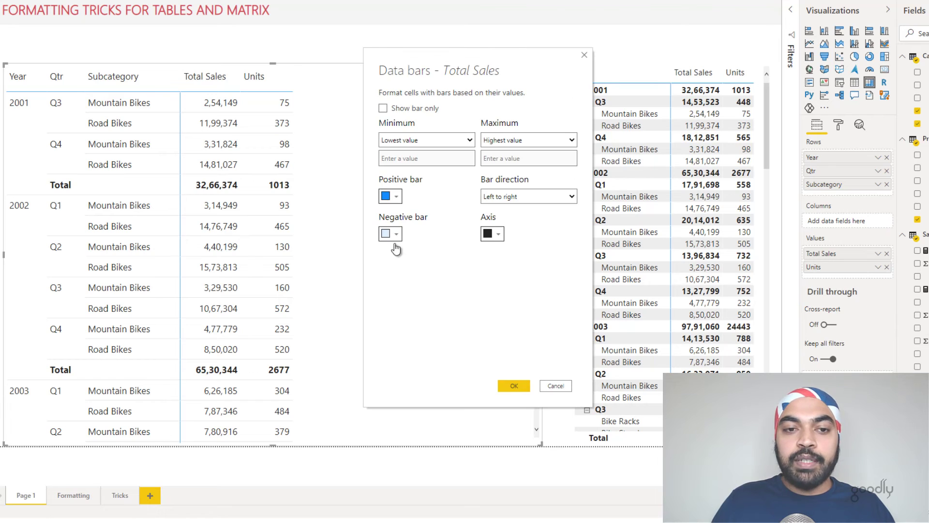
{"action": "left_click", "coordinate": [392, 201]}
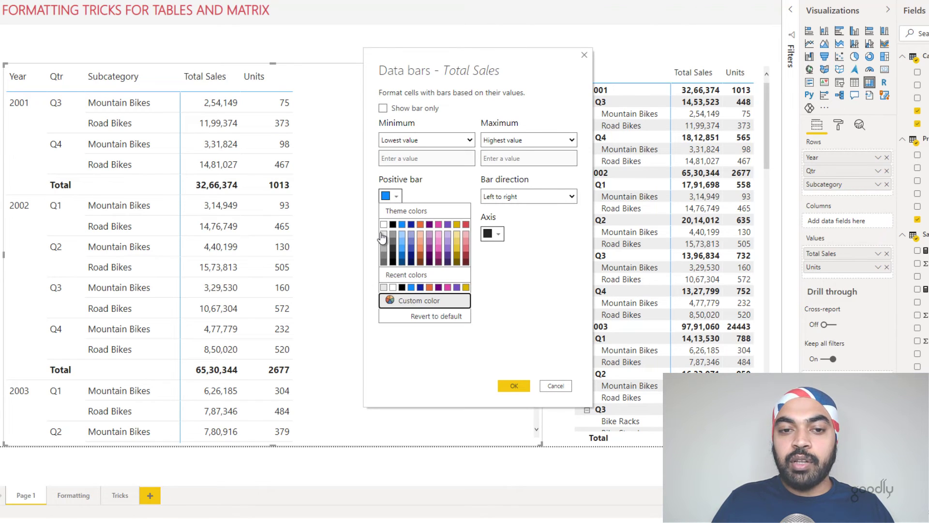
{"action": "key", "text": "Escape"}
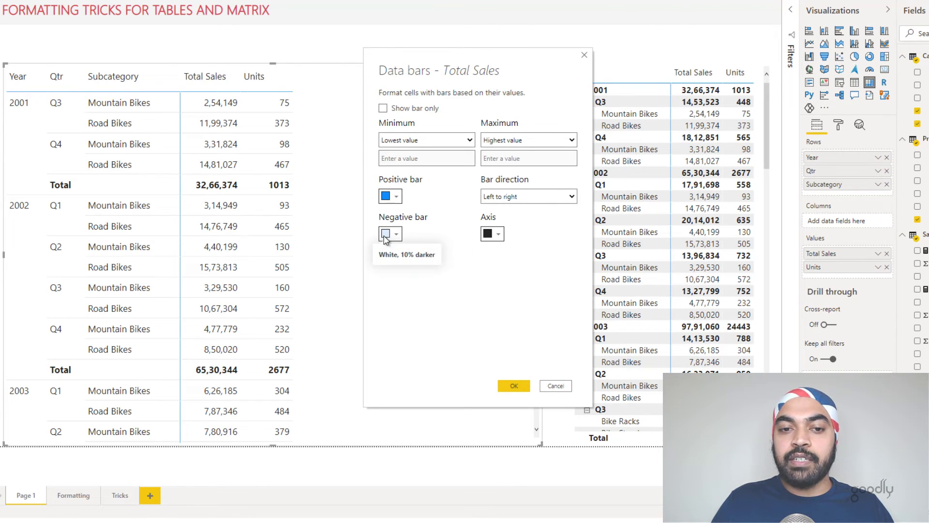
{"action": "left_click", "coordinate": [390, 197]}
{"action": "left_click", "coordinate": [384, 239]}
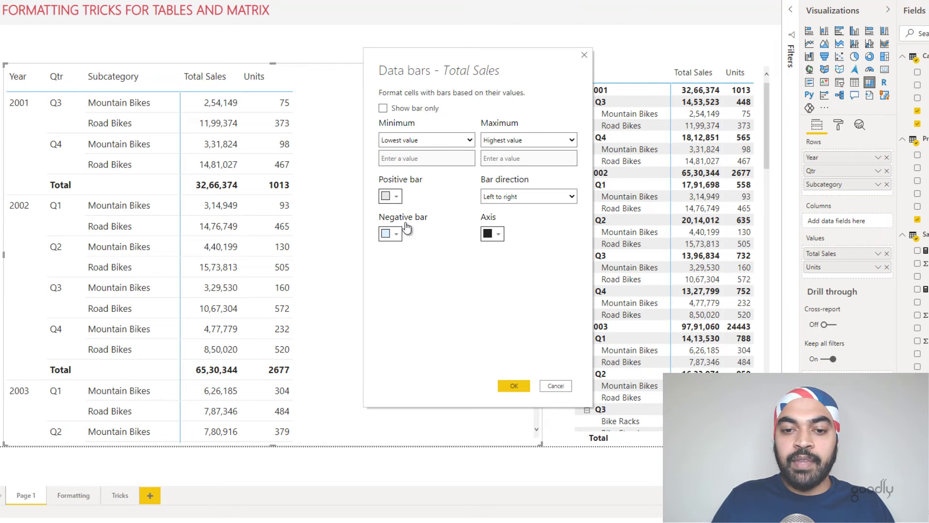
{"action": "left_click", "coordinate": [513, 386]}
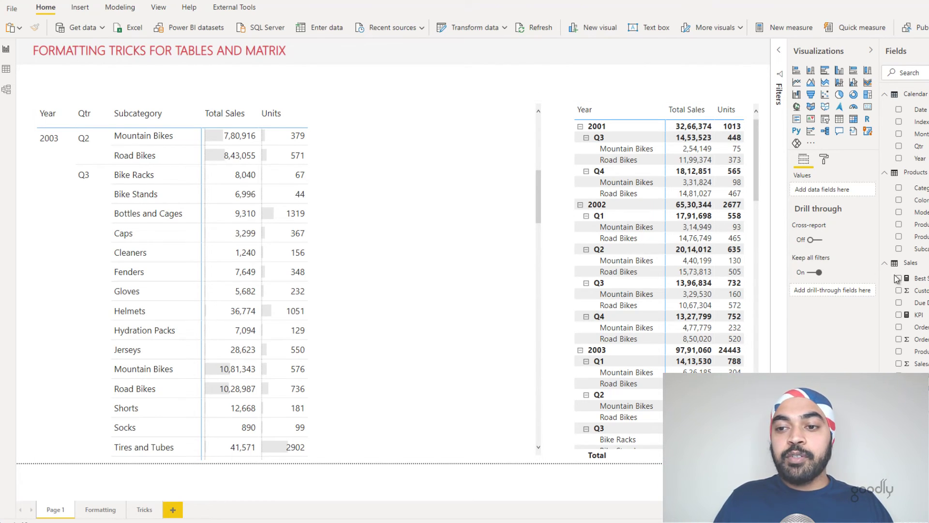
Review the KPI measure's formula, then add the measure to the larger matrix's values and widen its column.
{"action": "left_click", "coordinate": [918, 314]}
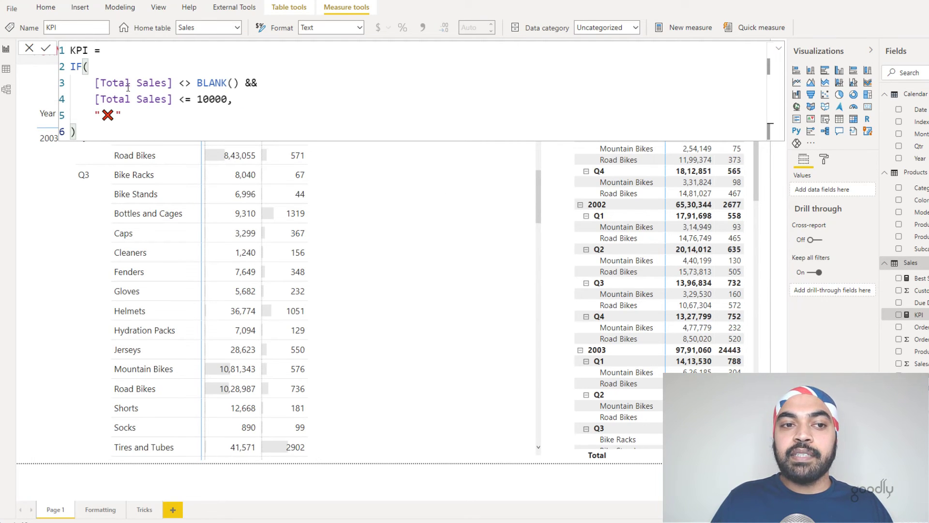
{"action": "left_click_drag", "start_coordinate": [143, 99], "coordinate": [211, 101]}
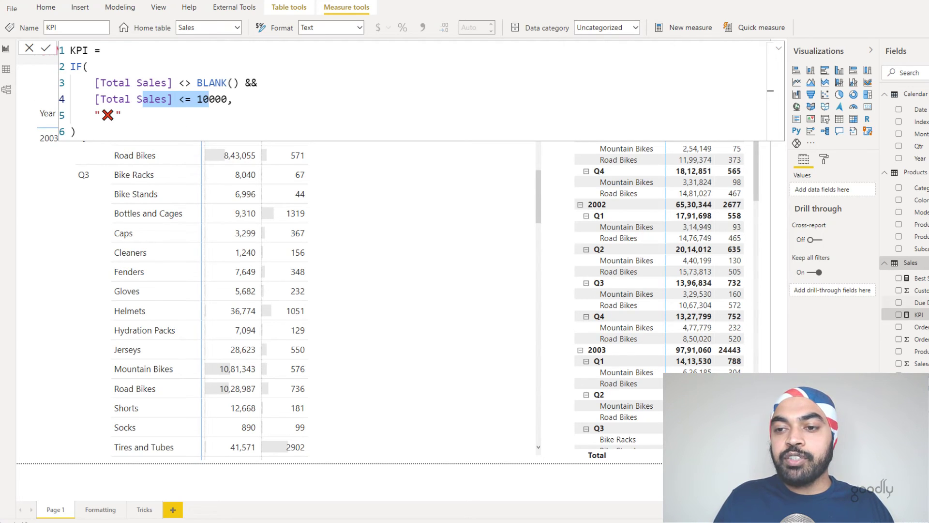
{"action": "left_click_drag", "start_coordinate": [919, 315], "coordinate": [373, 280]}
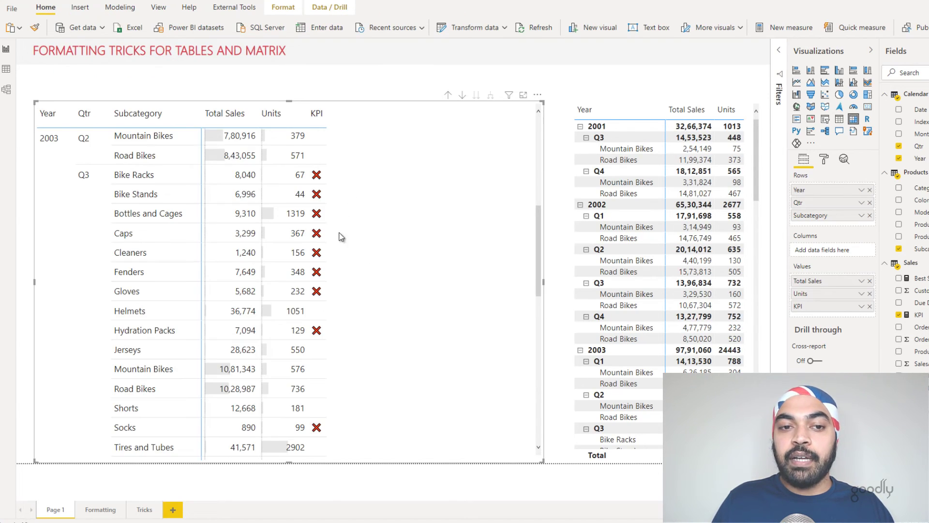
{"action": "left_click_drag", "start_coordinate": [324, 115], "coordinate": [350, 115]}
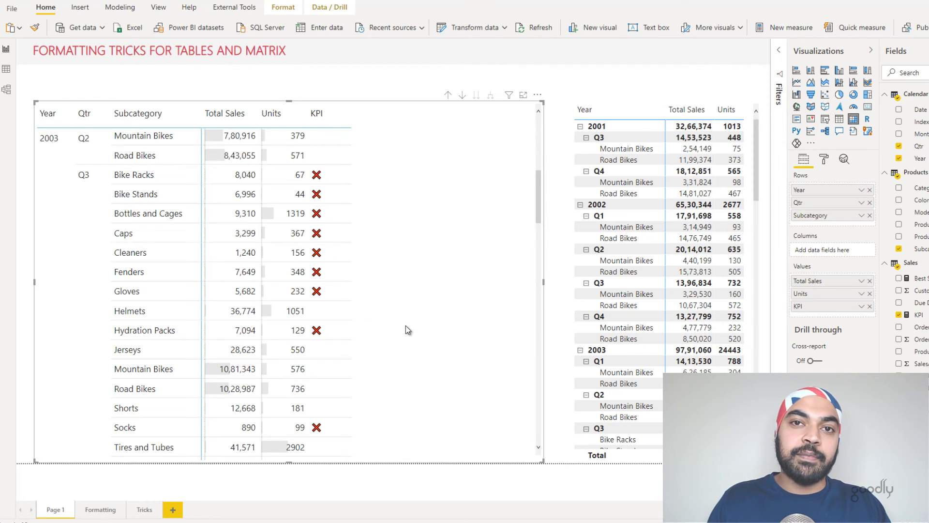
{"action": "key", "text": "Escape"}
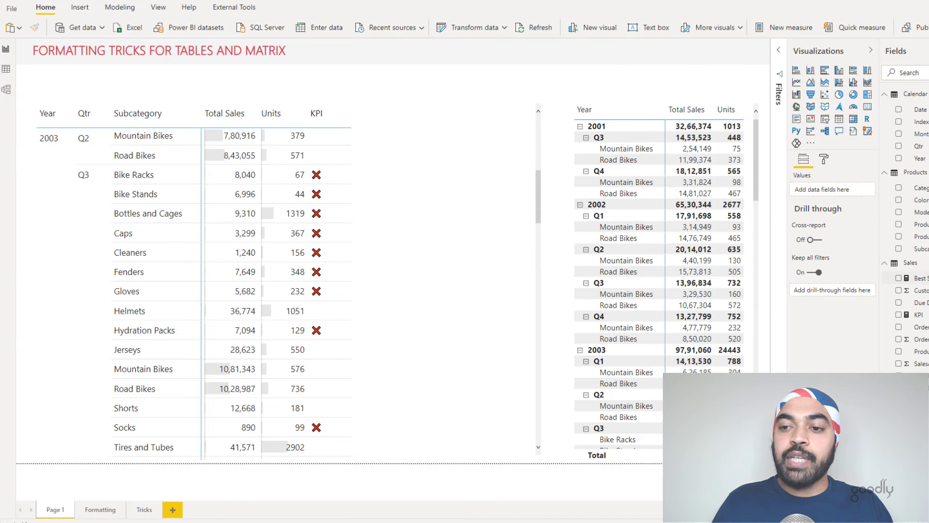
Review the formula of the Best Selling SKU | $ Sales measure and add the measure to the larger matrix's values.
{"action": "left_click", "coordinate": [918, 277]}
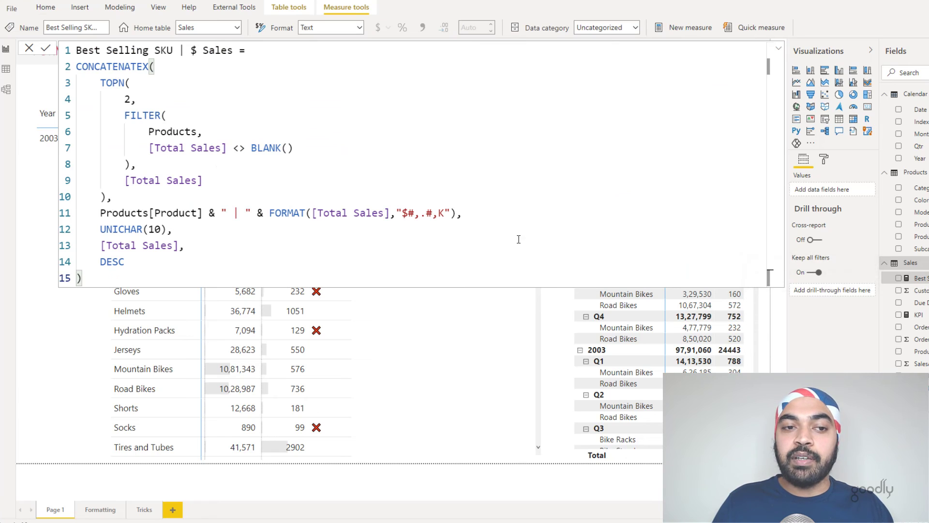
{"action": "left_click", "coordinate": [169, 214]}
{"action": "left_click_drag", "start_coordinate": [169, 215], "coordinate": [179, 214]}
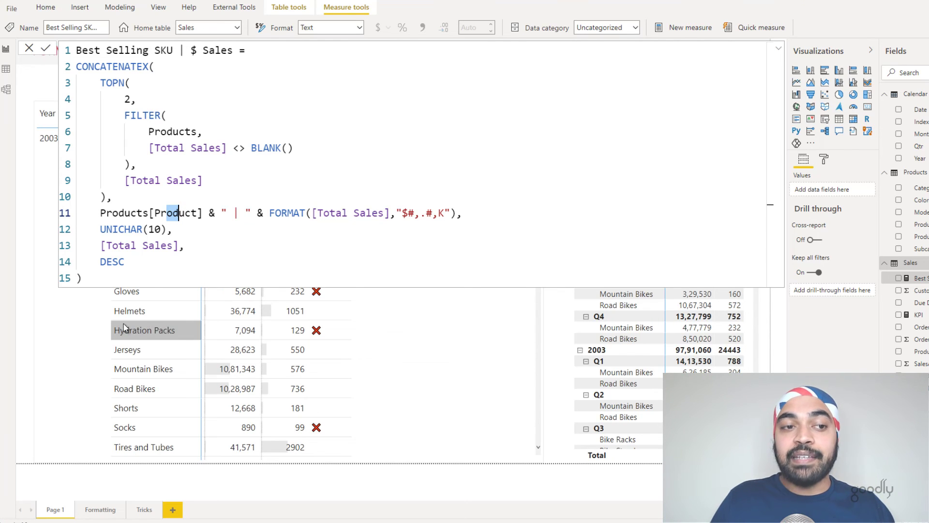
{"action": "left_click", "coordinate": [403, 216]}
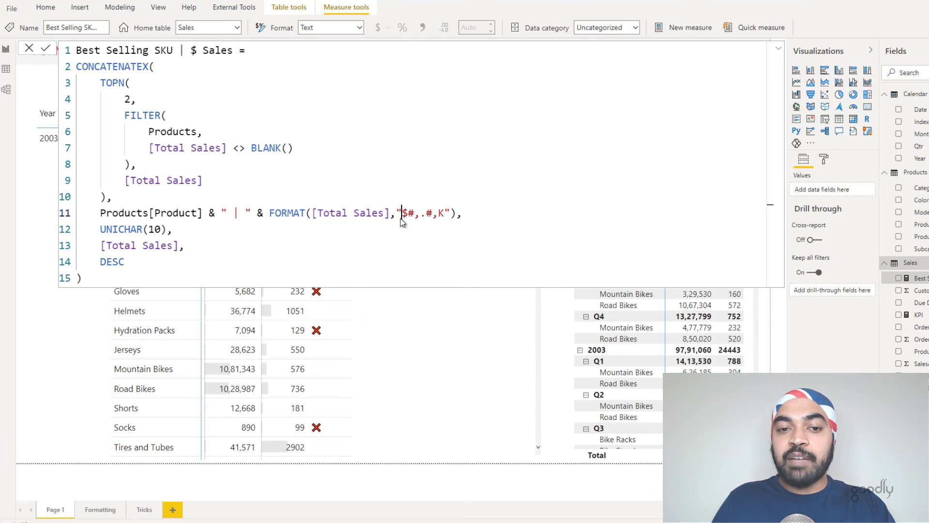
{"action": "key", "text": "Return"}
{"action": "left_click_drag", "start_coordinate": [895, 280], "coordinate": [382, 269]}
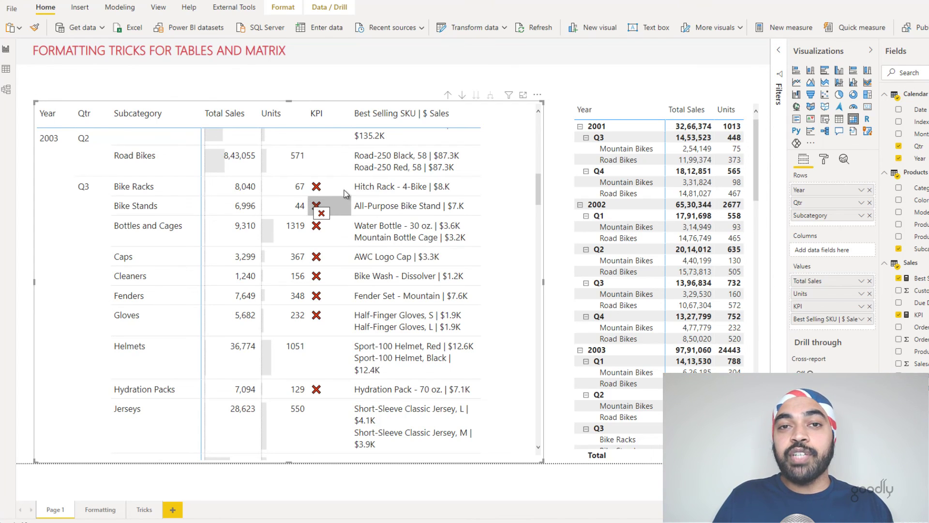
{"action": "scroll", "coordinate": [406, 247], "scroll_direction": "down", "scroll_amount": 3}
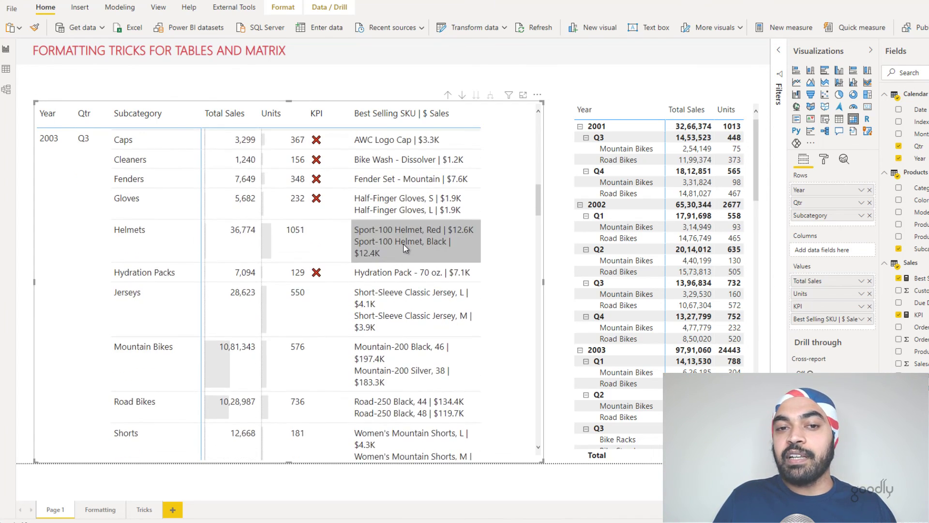